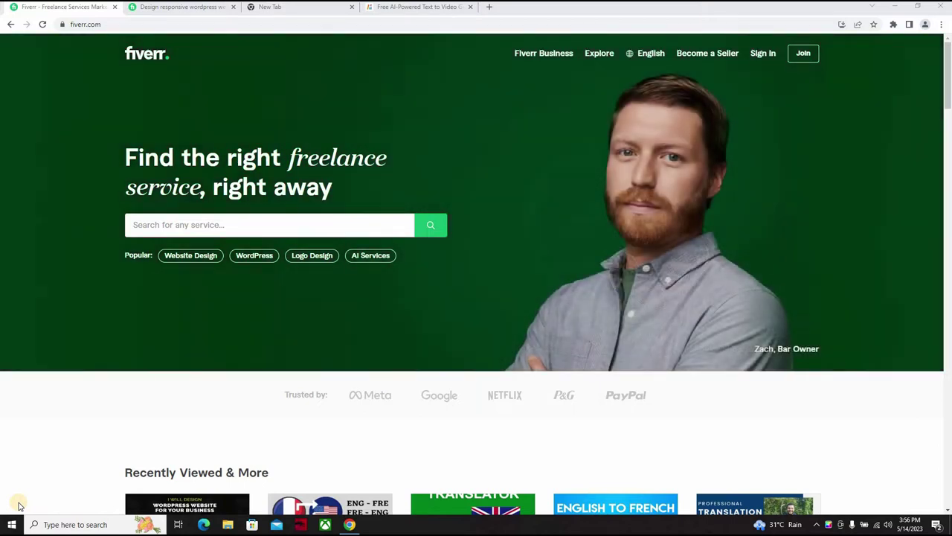
Step: In a new tab, search Google for 'content samurai'
{"action": "left_click", "coordinate": [489, 9]}
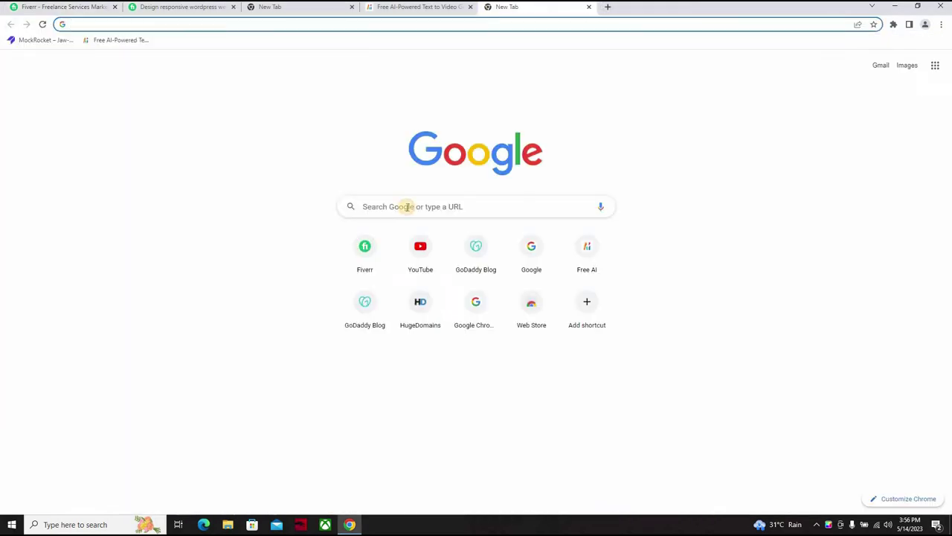
{"action": "left_click", "coordinate": [408, 207]}
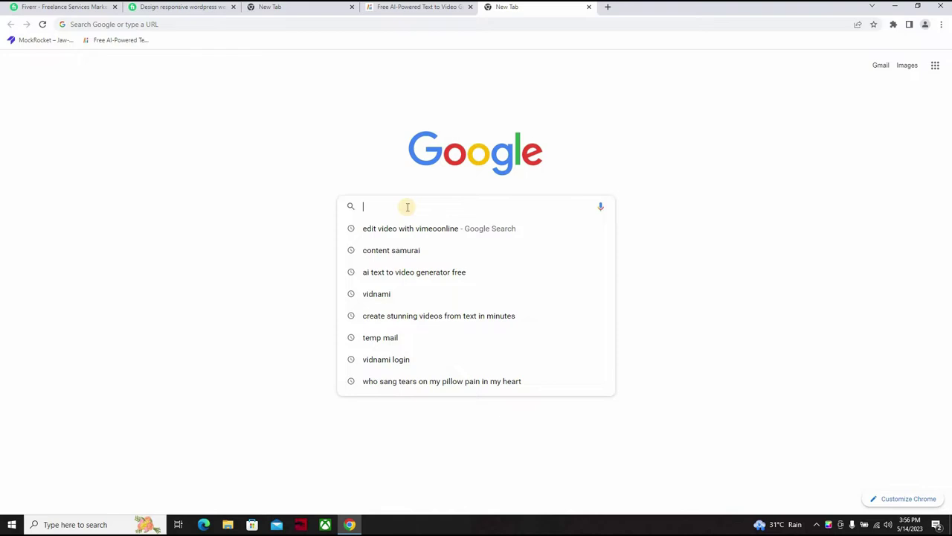
{"action": "type", "text": "s"}
{"action": "key", "text": "BackSpace"}
{"action": "type", "text": "c"}
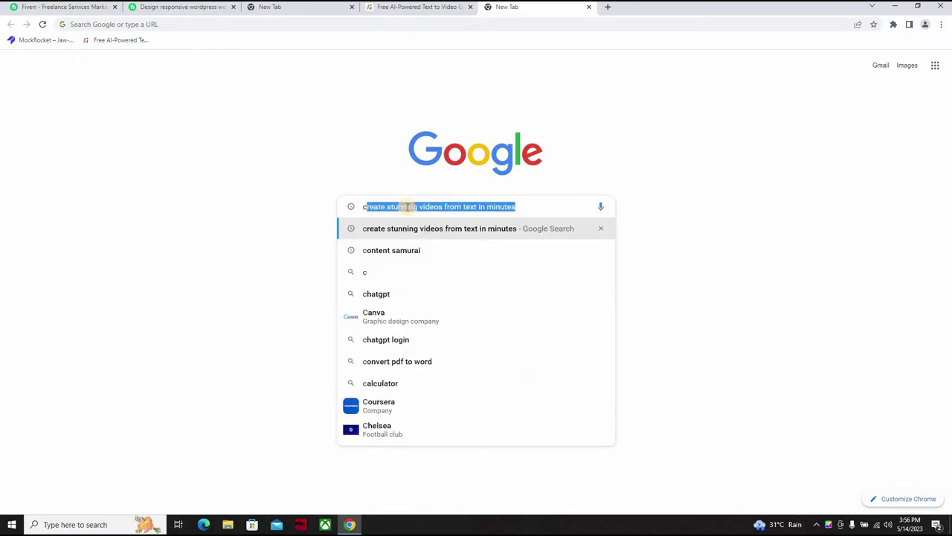
{"action": "type", "text": "ontent samurai"}
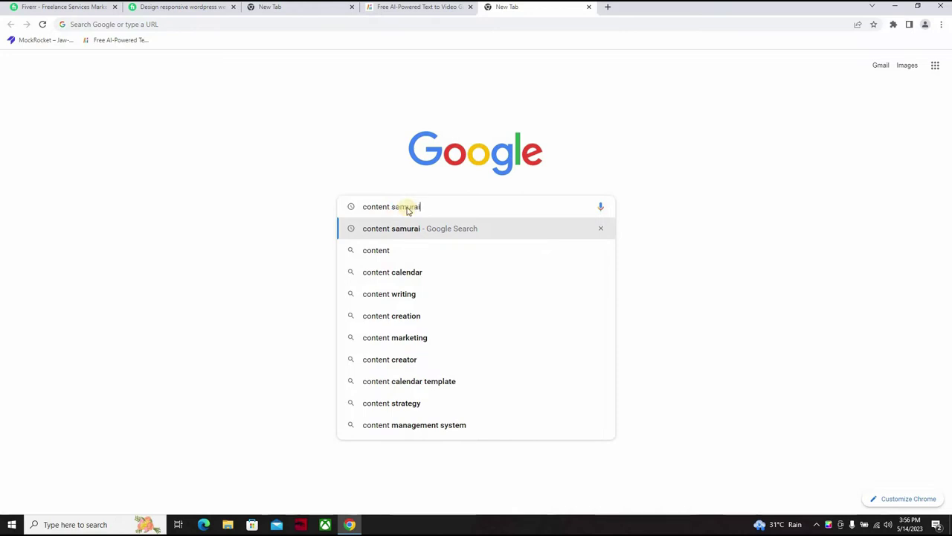
{"action": "key", "text": "Return"}
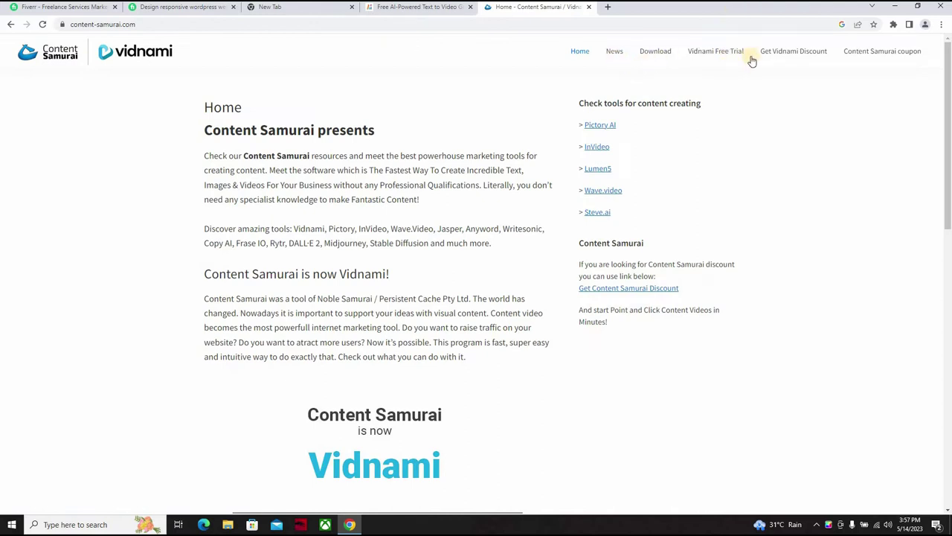
Step: Follow the Vidnami free-trial offer to its 404 page, then go back to the content samurai results
{"action": "left_click", "coordinate": [714, 52]}
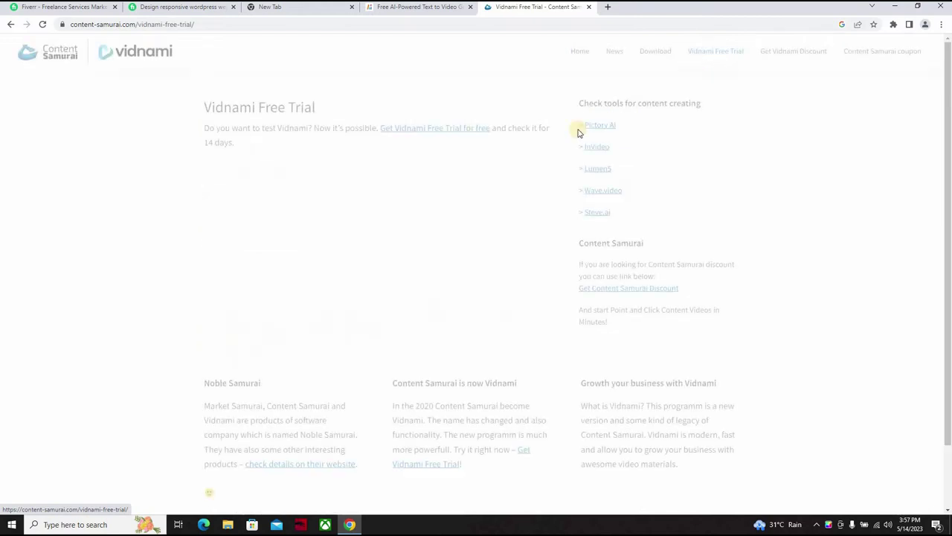
{"action": "left_click", "coordinate": [429, 132]}
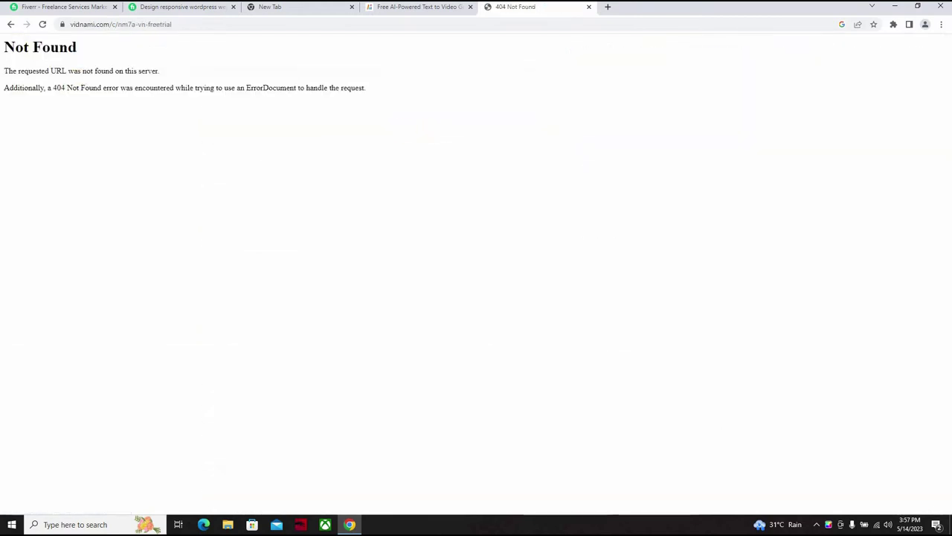
{"action": "left_click", "coordinate": [11, 25]}
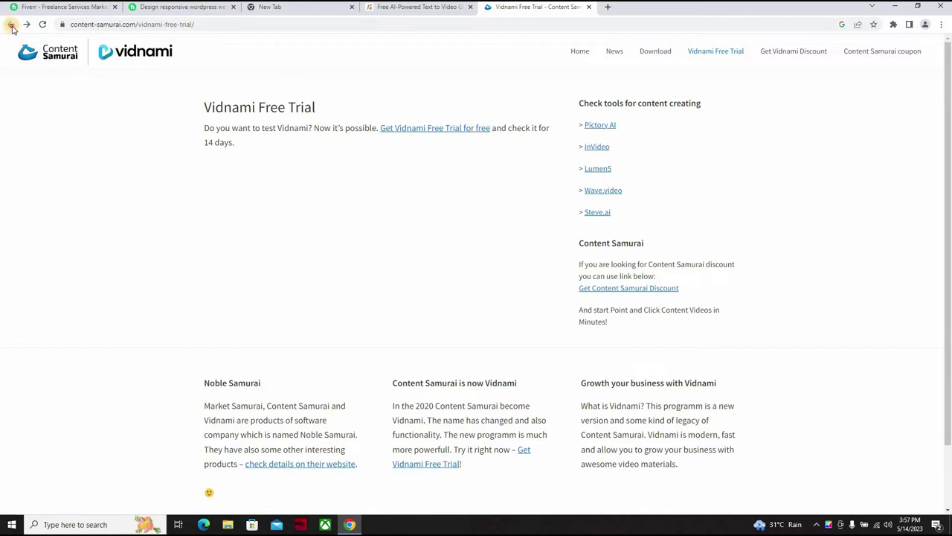
{"action": "left_click", "coordinate": [11, 26]}
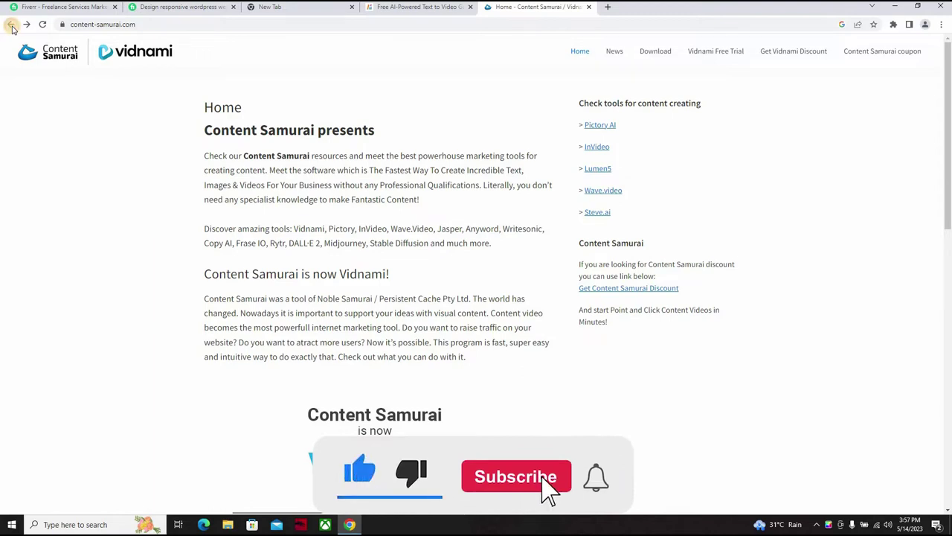
{"action": "left_click", "coordinate": [11, 26]}
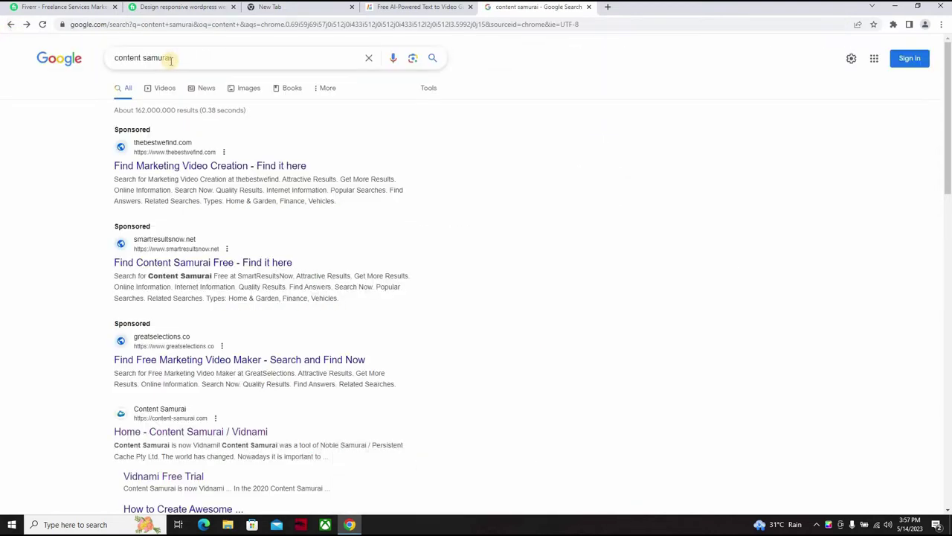
Step: Replace the query and search Google for 'vidnami'
{"action": "key", "text": "ctrl+a"}
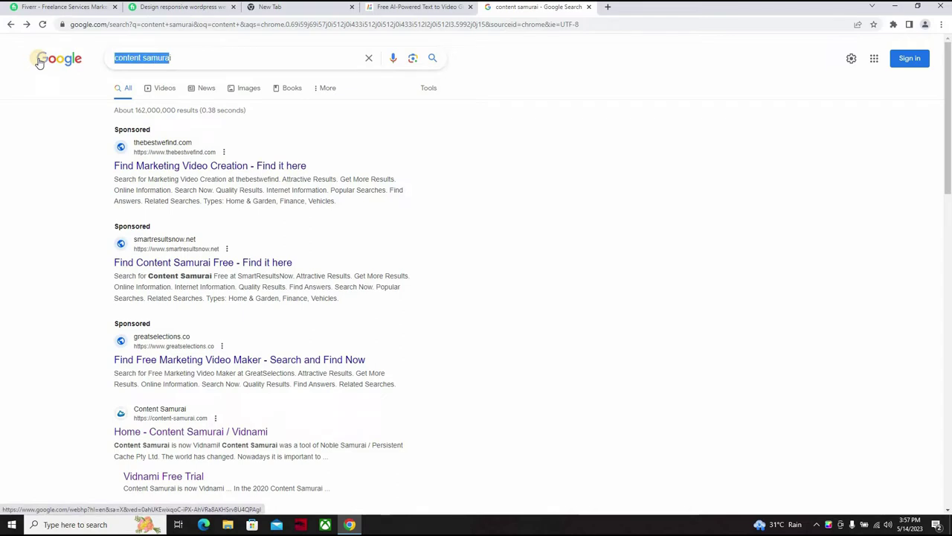
{"action": "type", "text": "vi"}
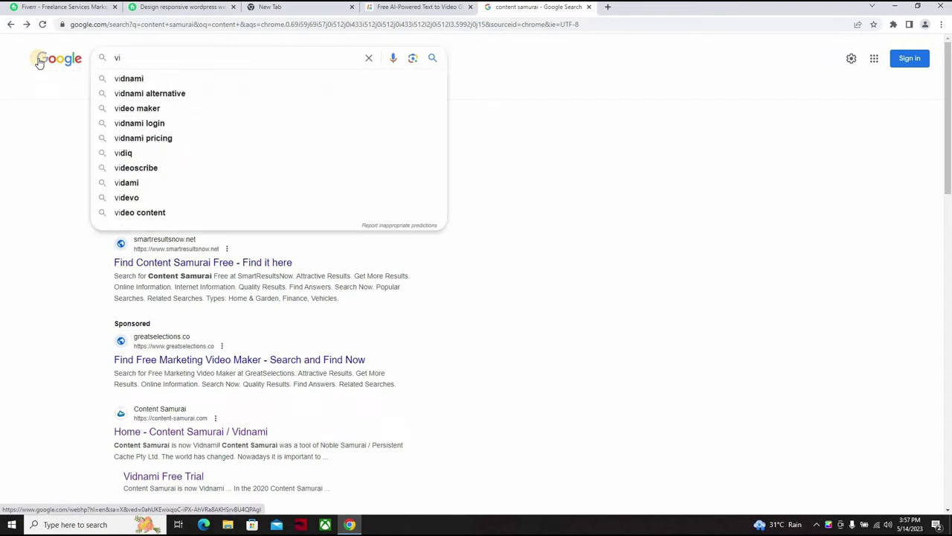
{"action": "type", "text": "d"}
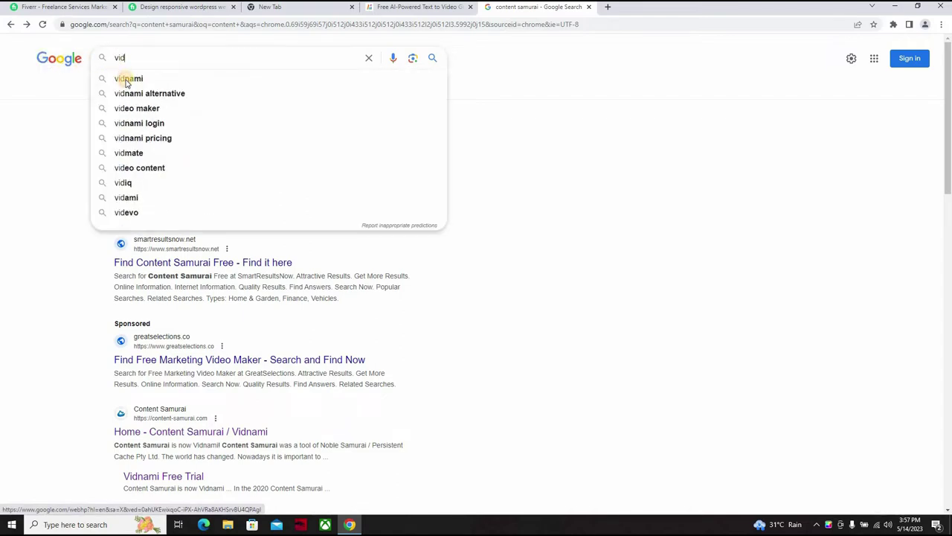
{"action": "left_click", "coordinate": [126, 79]}
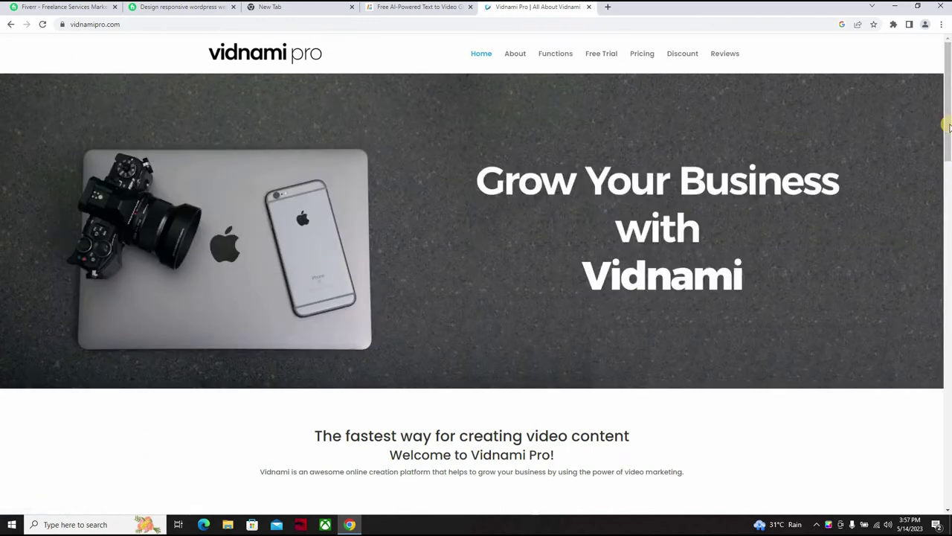
Step: Try the Vidnami Pro free trial, find it Not Found, and return to the vidnami results
{"action": "scroll", "coordinate": [949, 254], "scroll_direction": "down", "scroll_amount": 10}
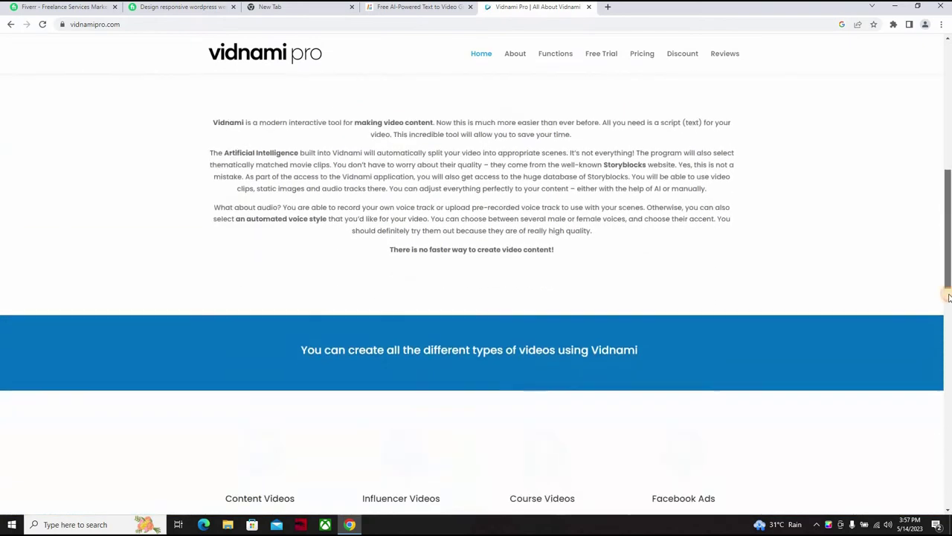
{"action": "left_click_drag", "start_coordinate": [945, 346], "coordinate": [946, 523]}
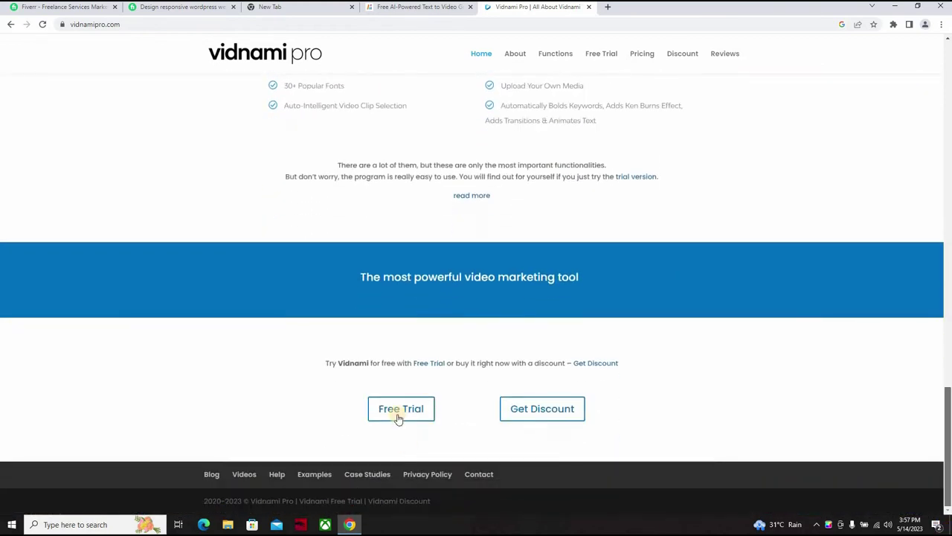
{"action": "left_click", "coordinate": [400, 418]}
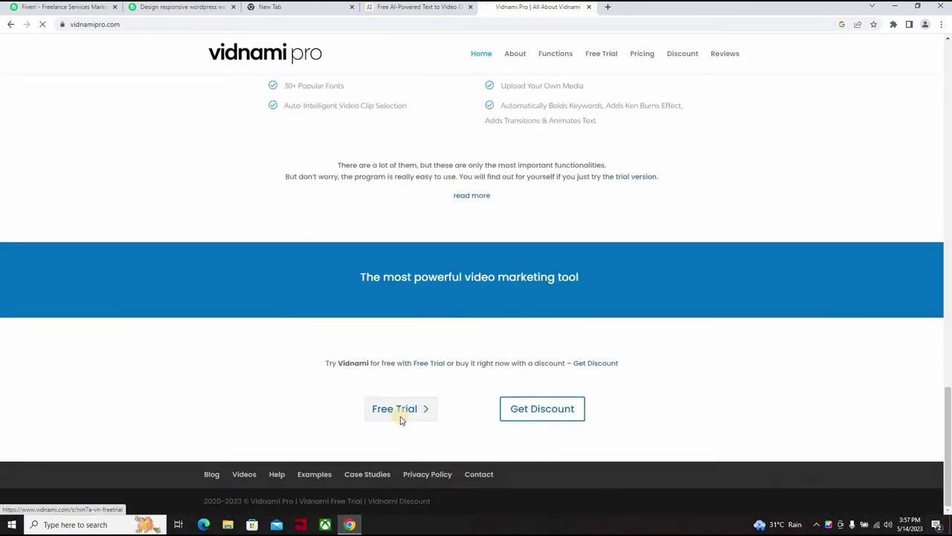
{"action": "left_click", "coordinate": [13, 25]}
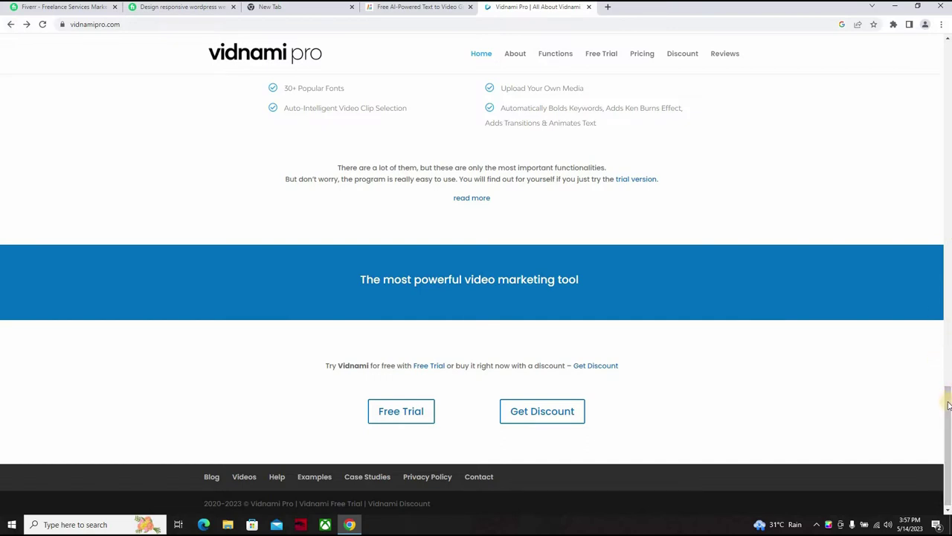
{"action": "left_click", "coordinate": [949, 149]}
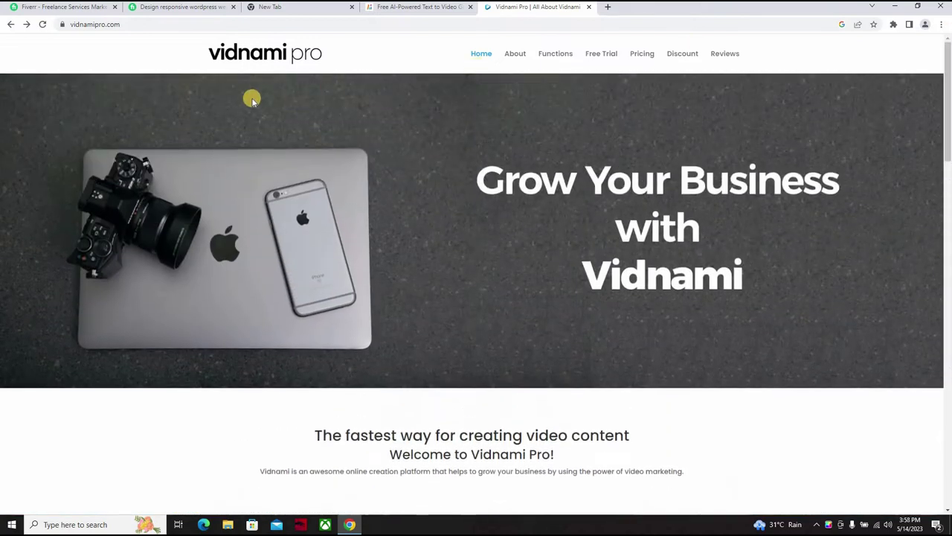
{"action": "left_click", "coordinate": [11, 25]}
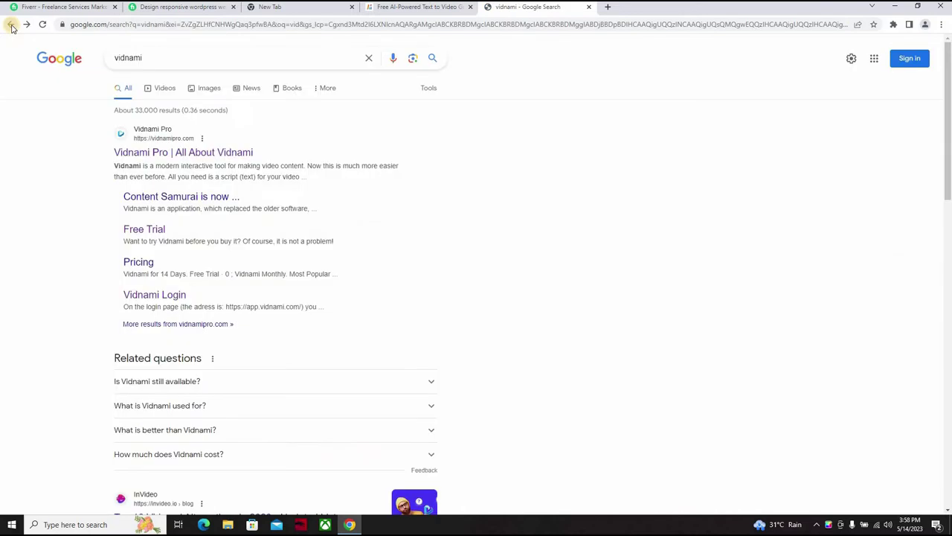
Step: Back on the content samurai results, enter the new query 'alternative to content samurai'
{"action": "left_click", "coordinate": [11, 26]}
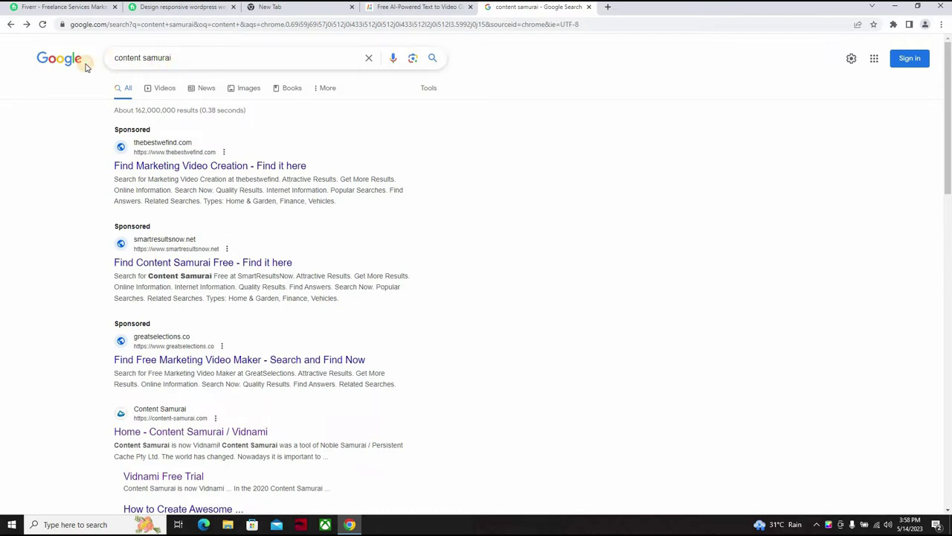
{"action": "key", "text": "ctrl+a"}
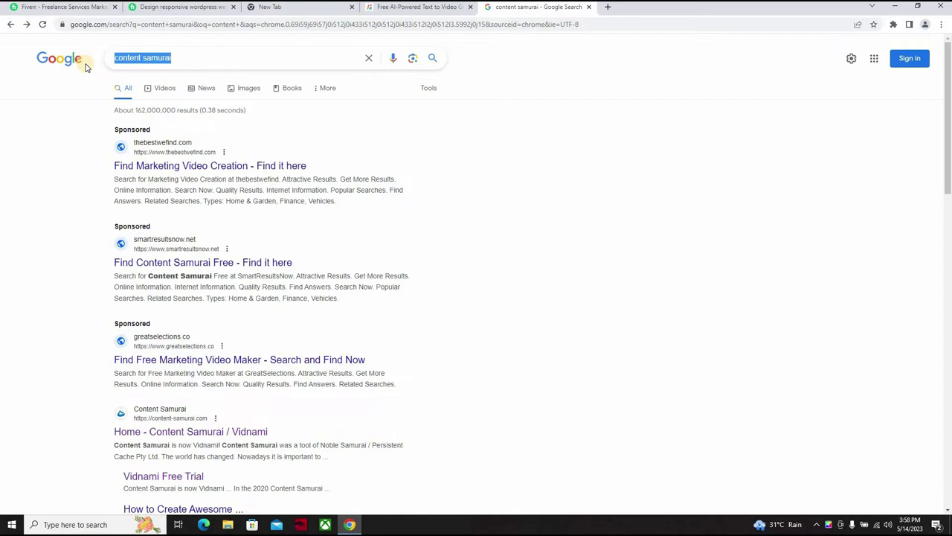
{"action": "type", "text": "altern"}
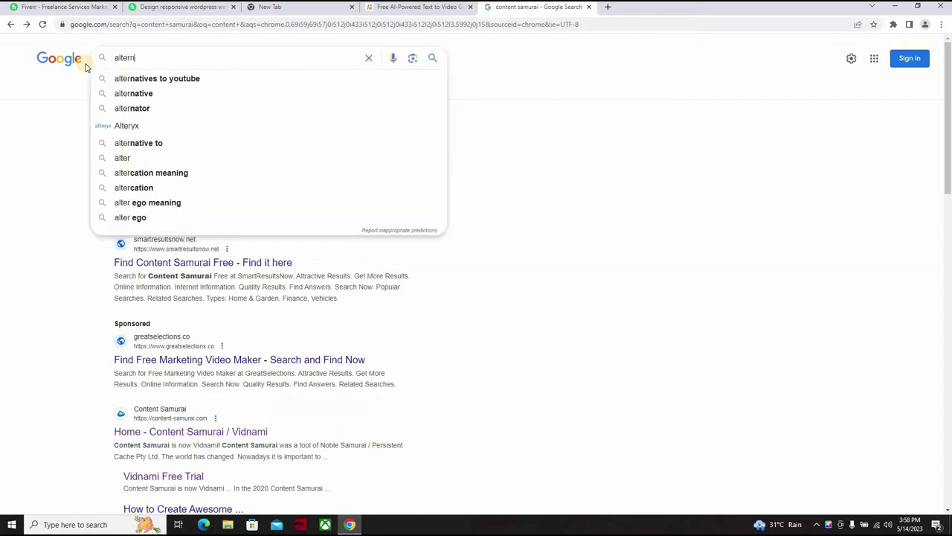
{"action": "type", "text": "ative"}
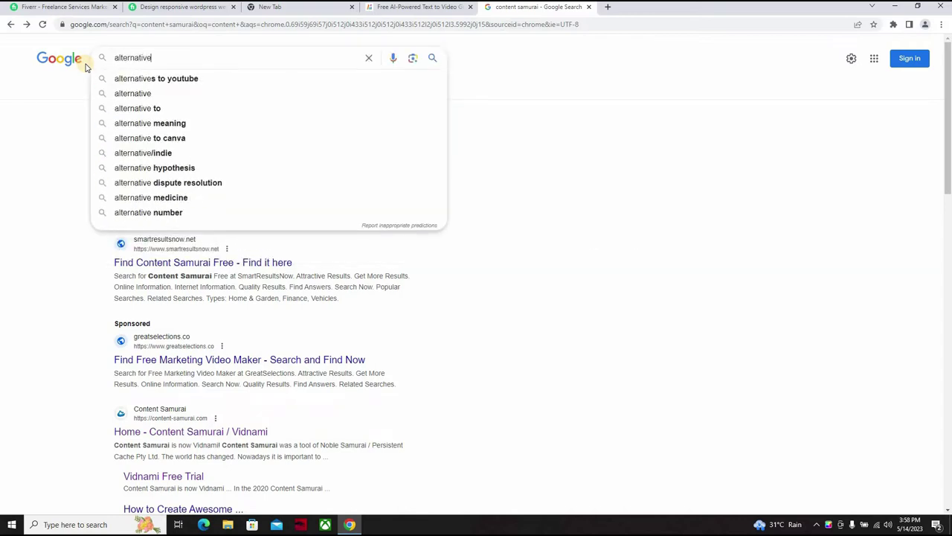
{"action": "type", "text": " to v"}
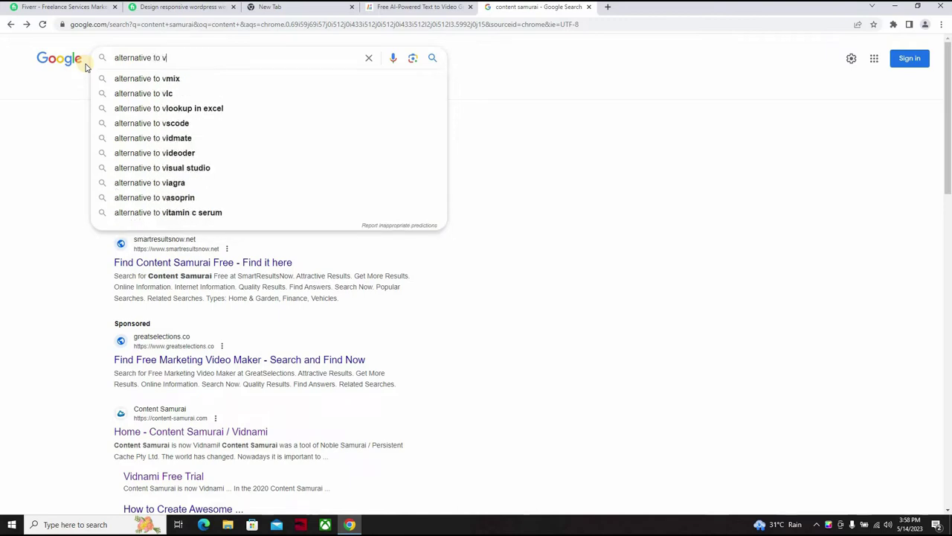
{"action": "key", "text": "BackSpace"}
{"action": "type", "text": "content"}
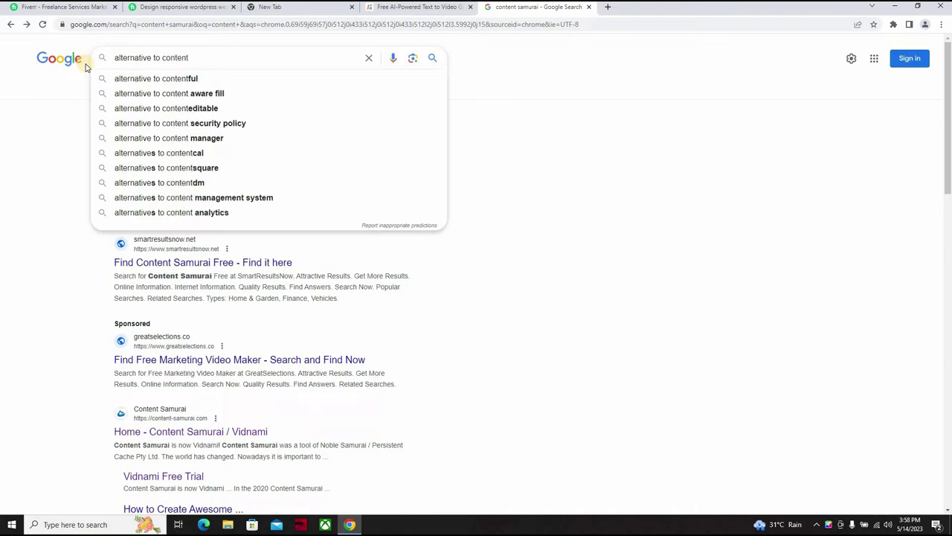
{"action": "type", "text": " samurai"}
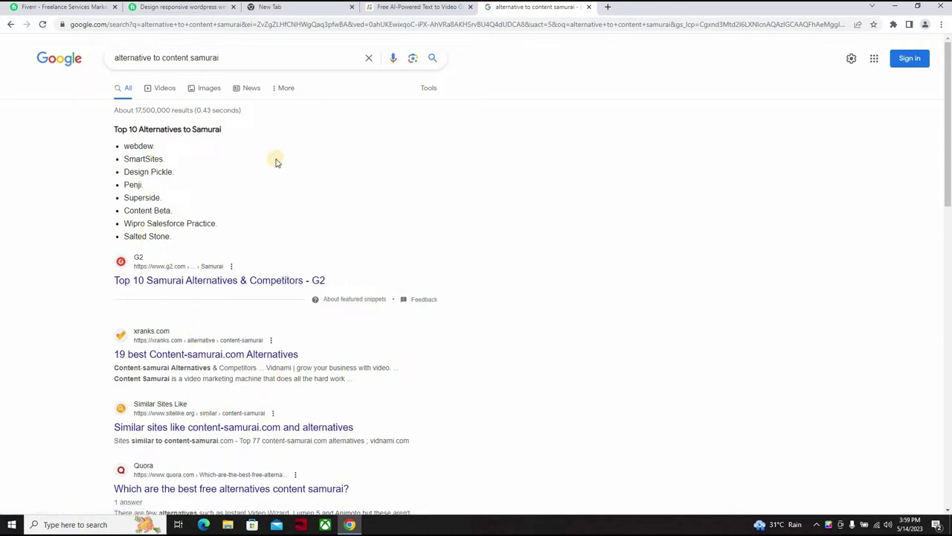
Step: Search Google for 'convert text script to video' using the suggestion
{"action": "left_click_drag", "start_coordinate": [232, 52], "coordinate": [59, 62]}
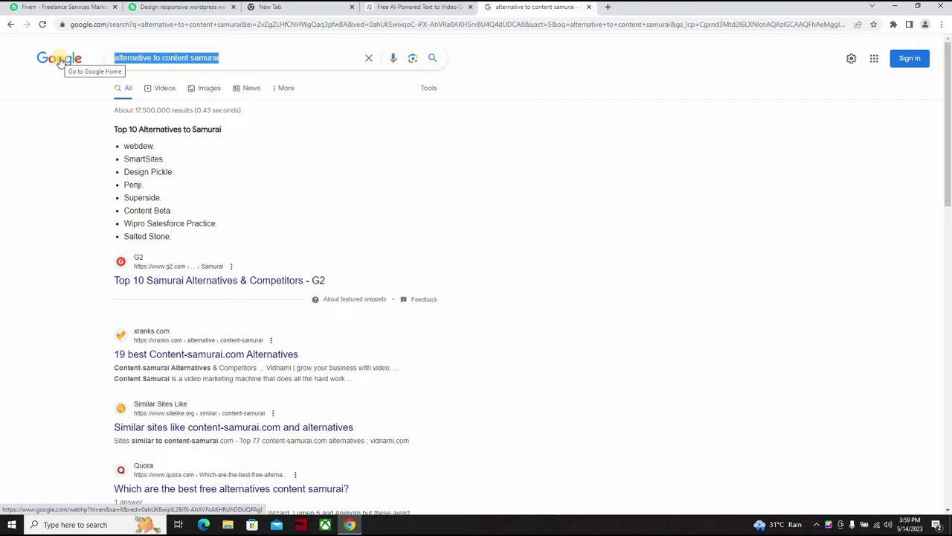
{"action": "type", "text": "co"}
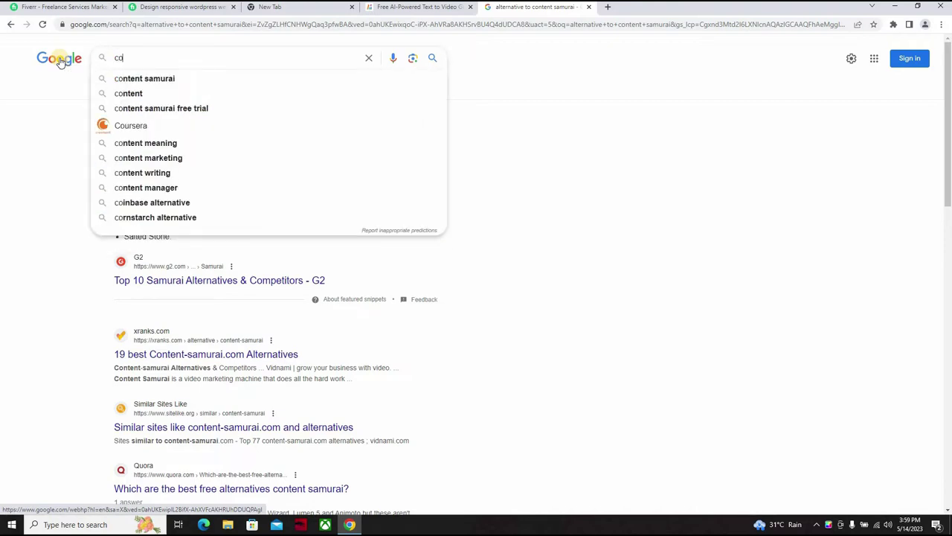
{"action": "type", "text": "nvert "}
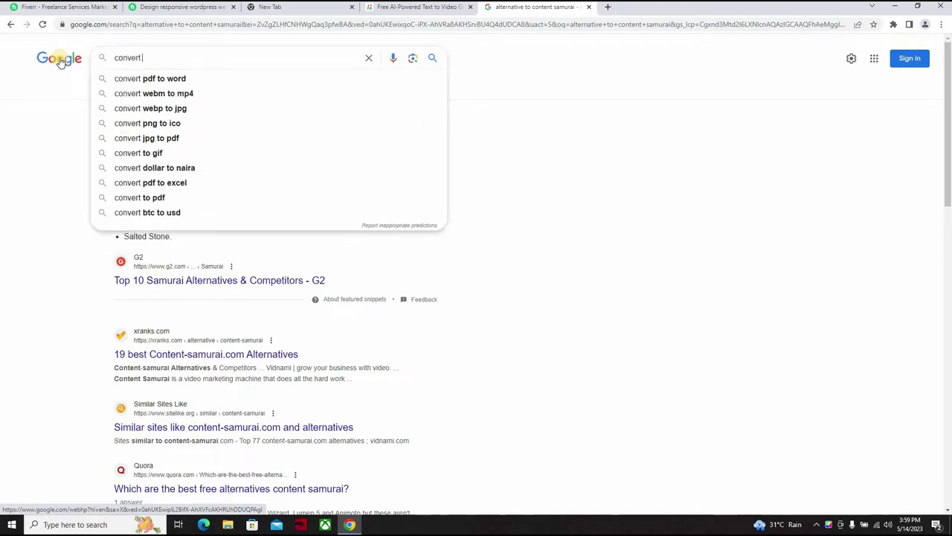
{"action": "type", "text": "text "}
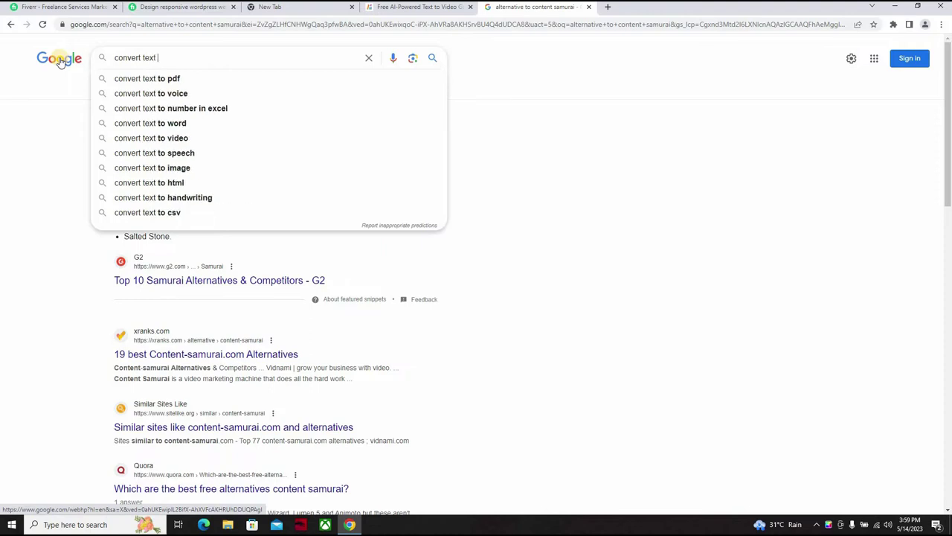
{"action": "type", "text": "script"}
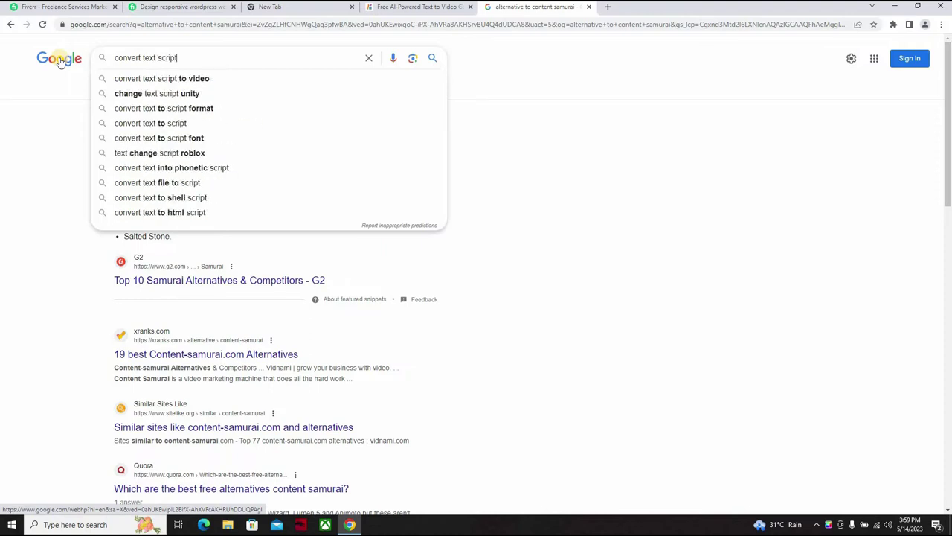
{"action": "left_click", "coordinate": [138, 79]}
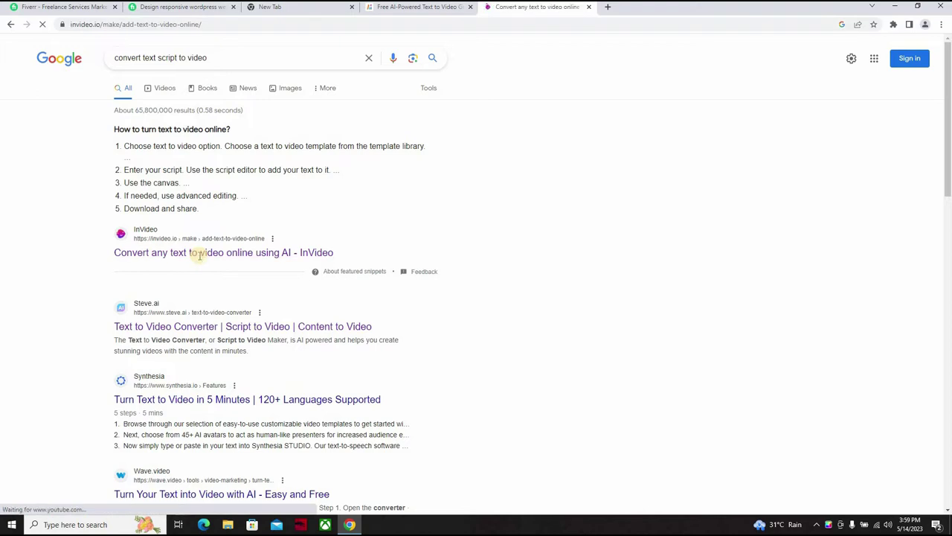
Step: Bring up InVideo's Create your Free Account form with the 'Turn text to video, now!' button
{"action": "left_click", "coordinate": [225, 385]}
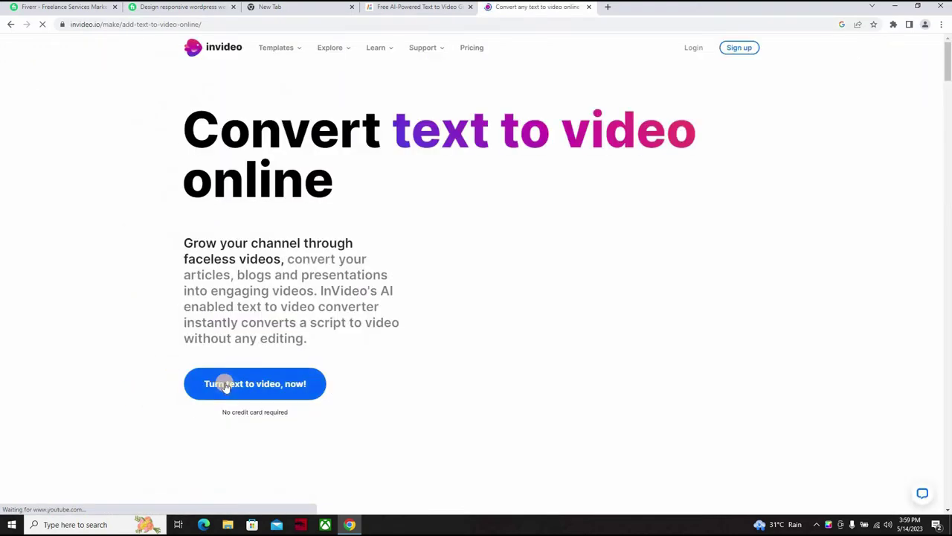
{"action": "left_click", "coordinate": [225, 385]}
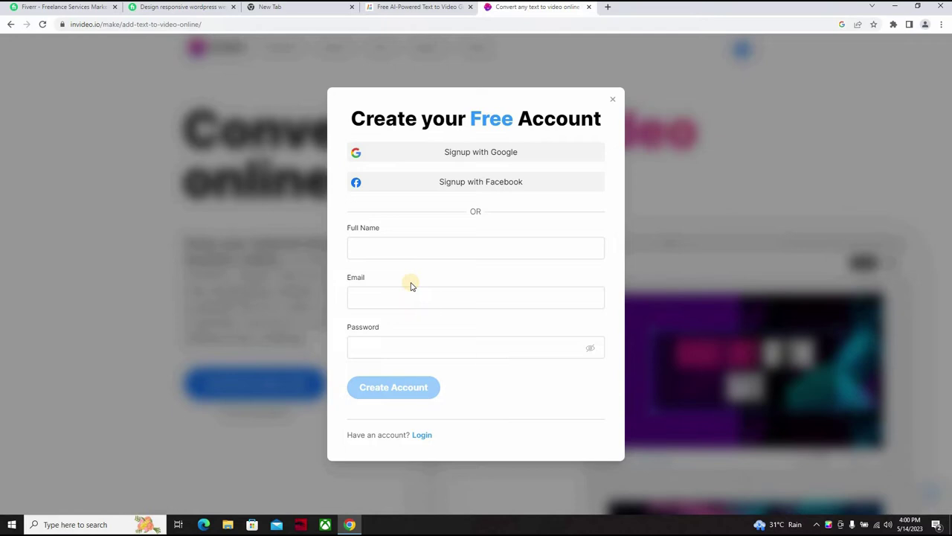
Step: In a new tab, search Google for 'temp mail' and open temp-mail.org
{"action": "left_click", "coordinate": [609, 9]}
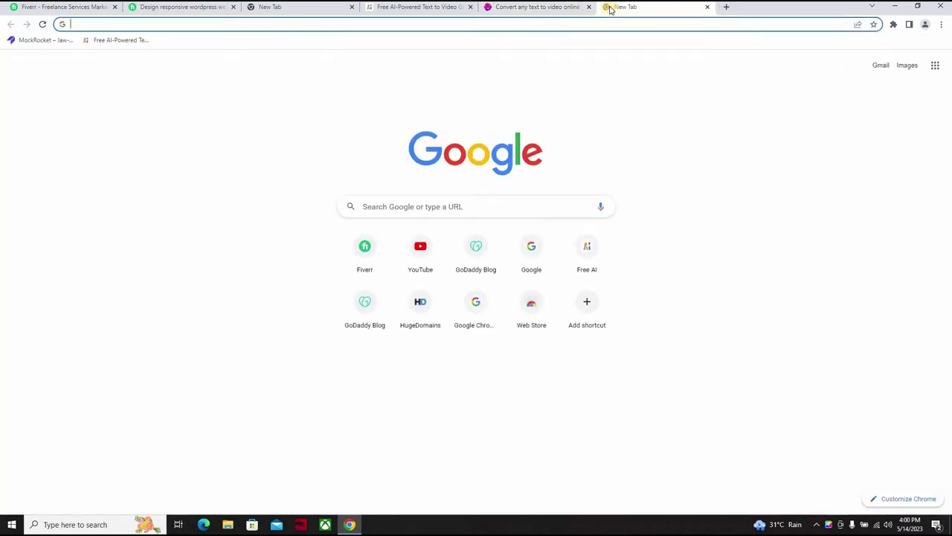
{"action": "left_click", "coordinate": [416, 206]}
{"action": "type", "text": "temp"}
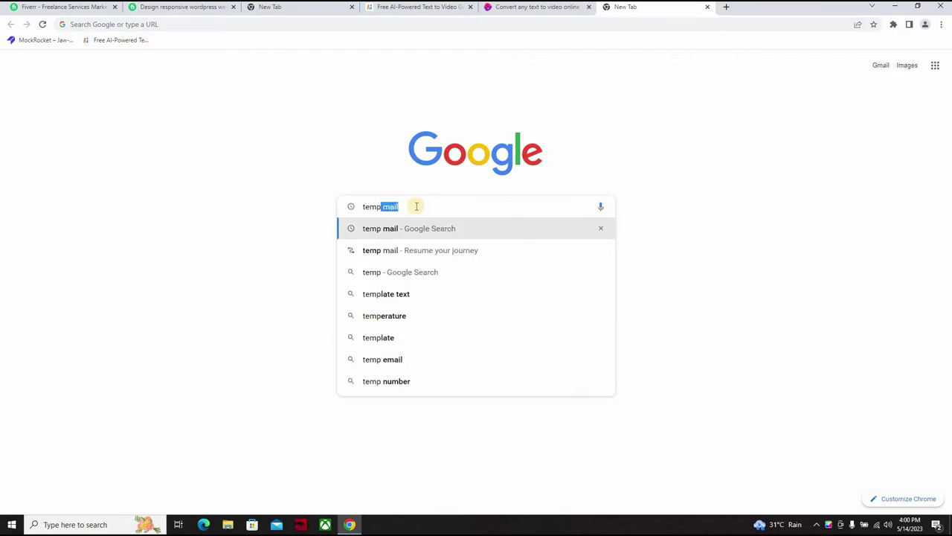
{"action": "key", "text": "Return"}
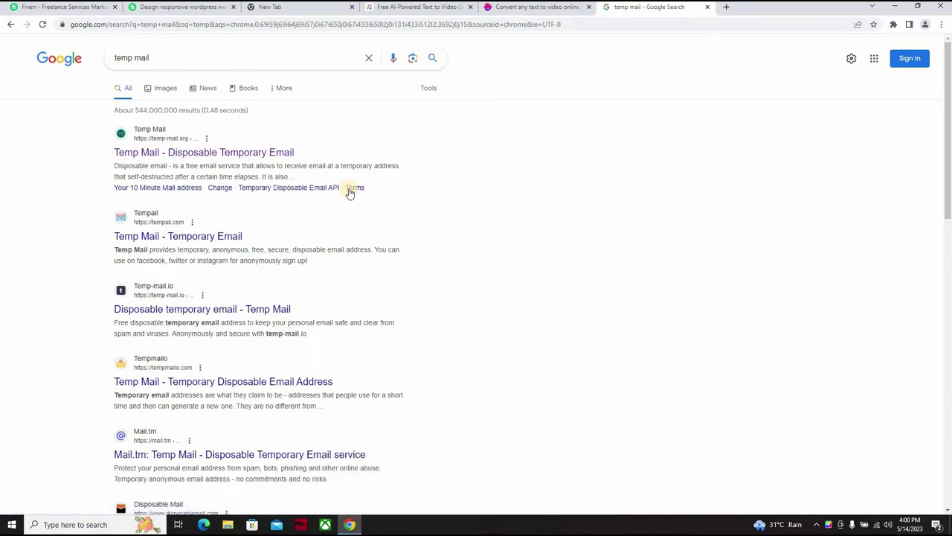
{"action": "left_click", "coordinate": [244, 153]}
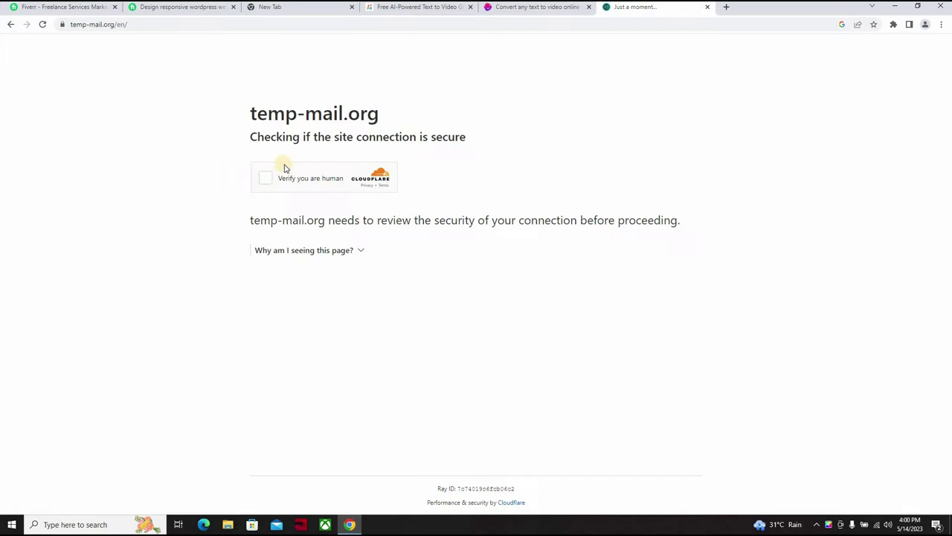
Step: Pass Temp Mail's Cloudflare human check and copy the temporary email address
{"action": "left_click", "coordinate": [269, 179]}
{"action": "left_click", "coordinate": [266, 179]}
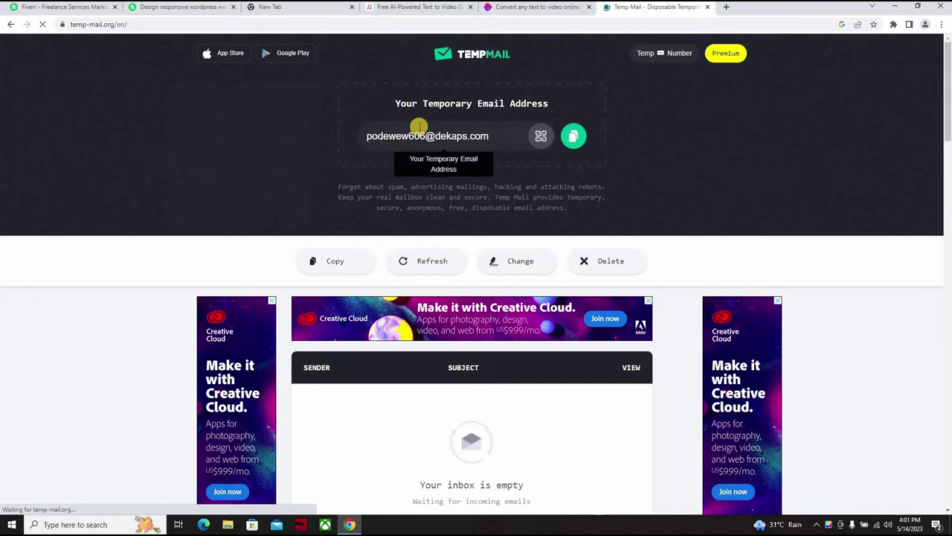
{"action": "left_click", "coordinate": [571, 137]}
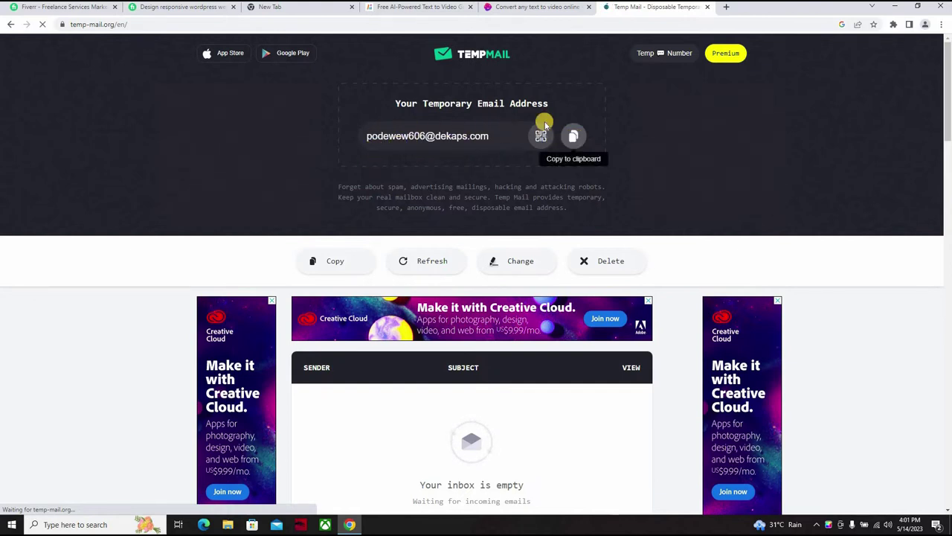
{"action": "left_click", "coordinate": [402, 9]}
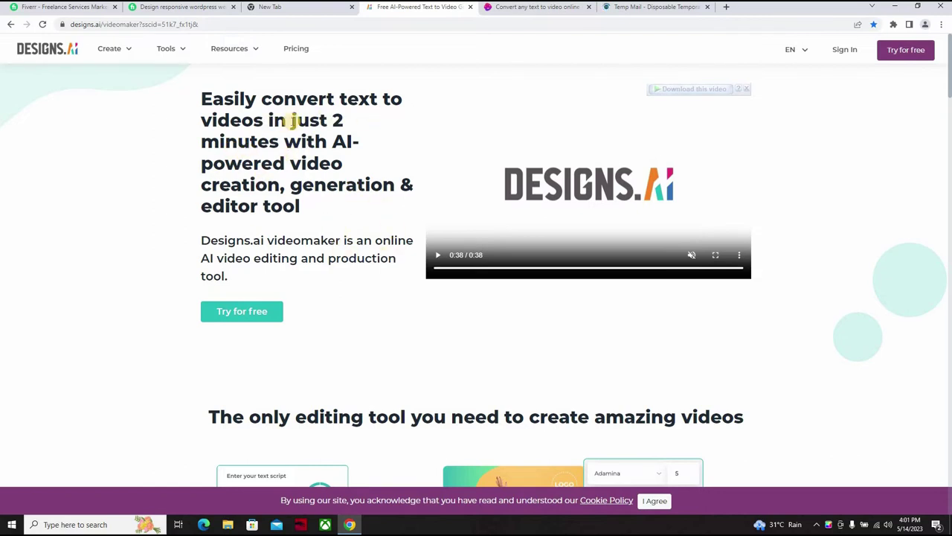
Step: Submit InVideo's sign-up with a full name, the pasted temporary email and a password
{"action": "left_click", "coordinate": [541, 6]}
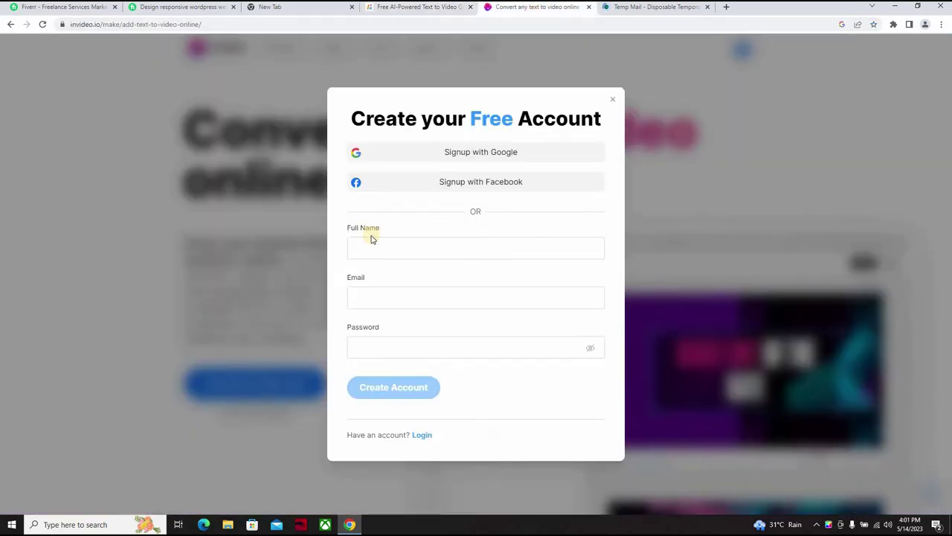
{"action": "left_click", "coordinate": [368, 244]}
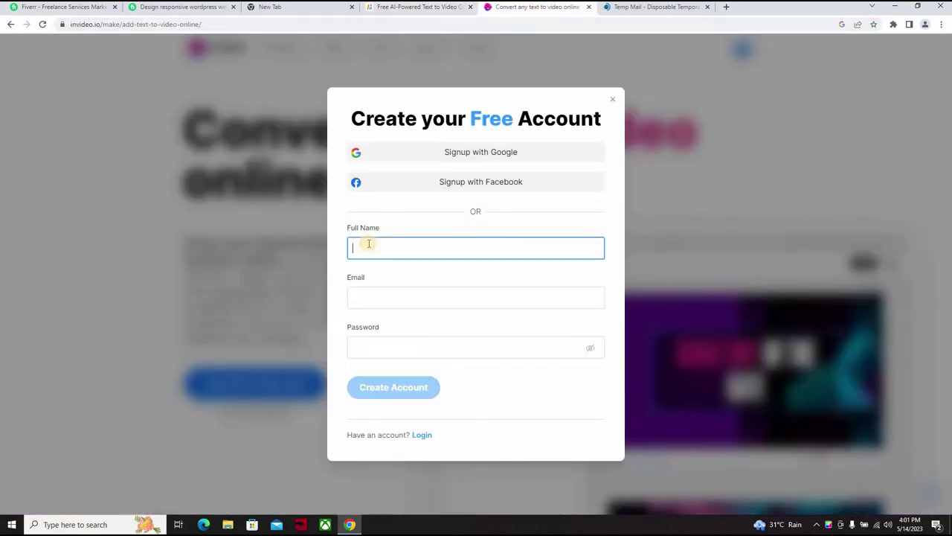
{"action": "type", "text": "nuel"}
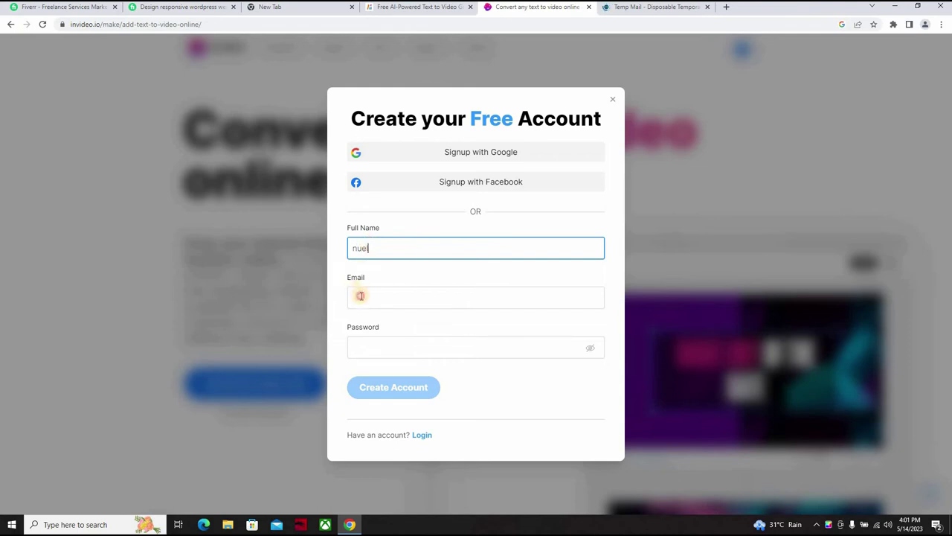
{"action": "left_click", "coordinate": [360, 296]}
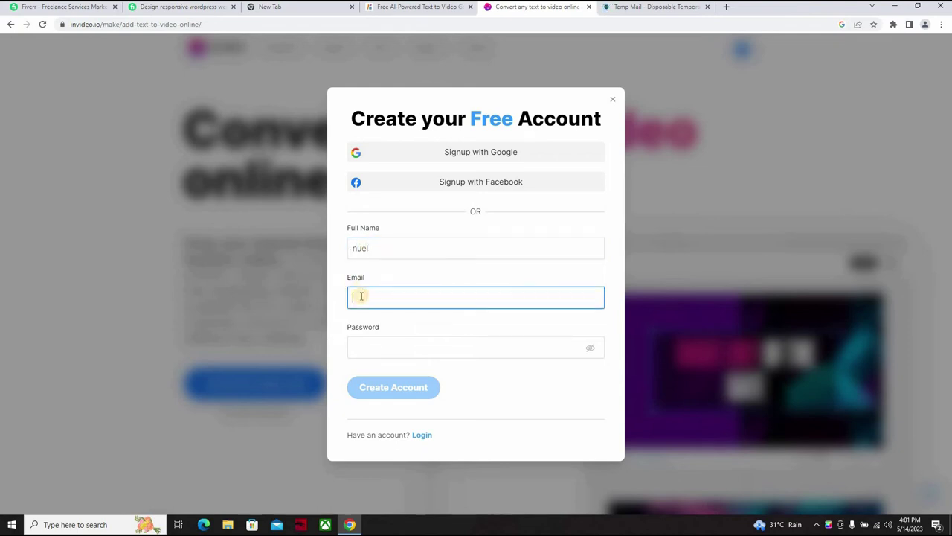
{"action": "key", "text": "ctrl+v"}
{"action": "left_click", "coordinate": [373, 343]}
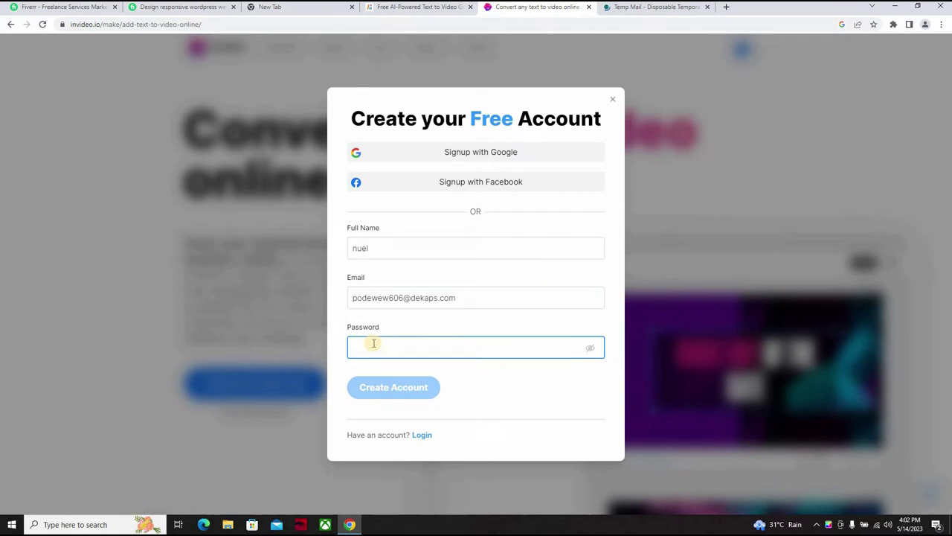
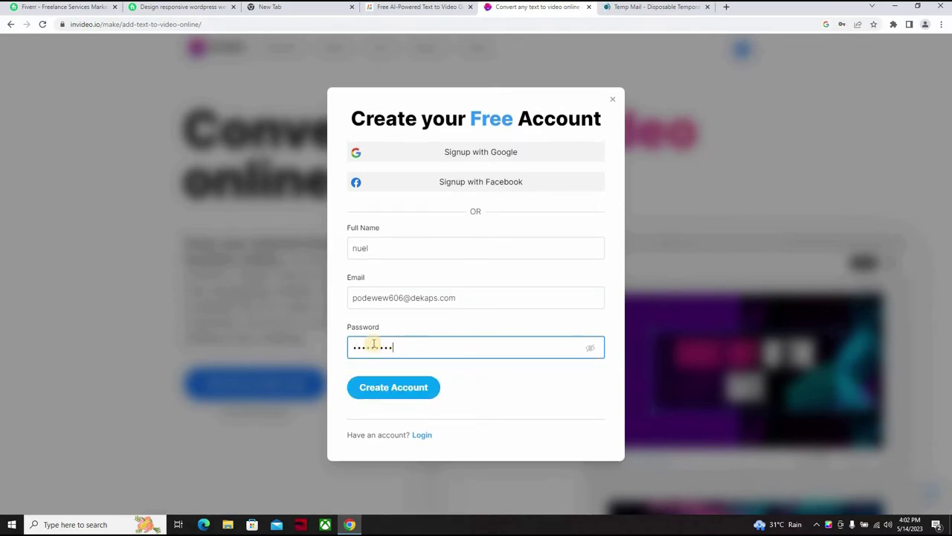
{"action": "left_click", "coordinate": [395, 392]}
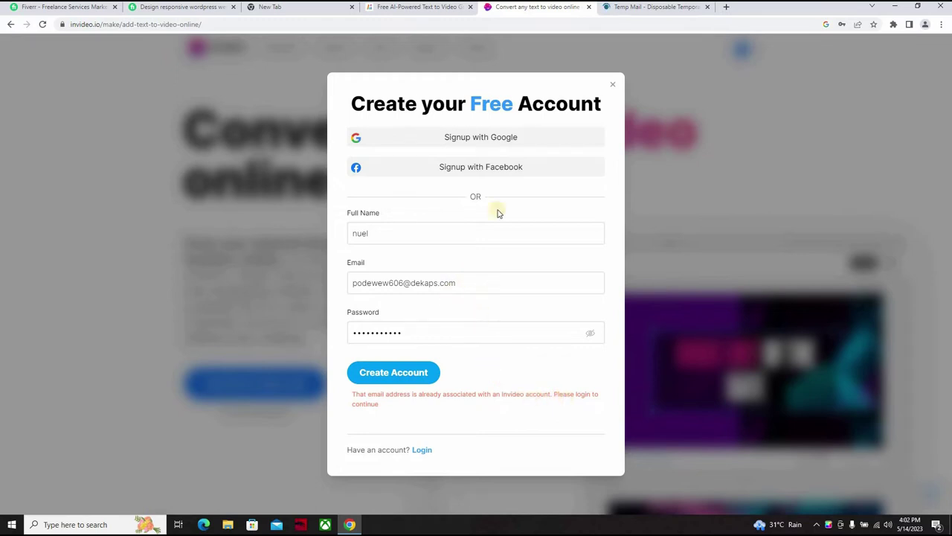
{"action": "left_click", "coordinate": [641, 9]}
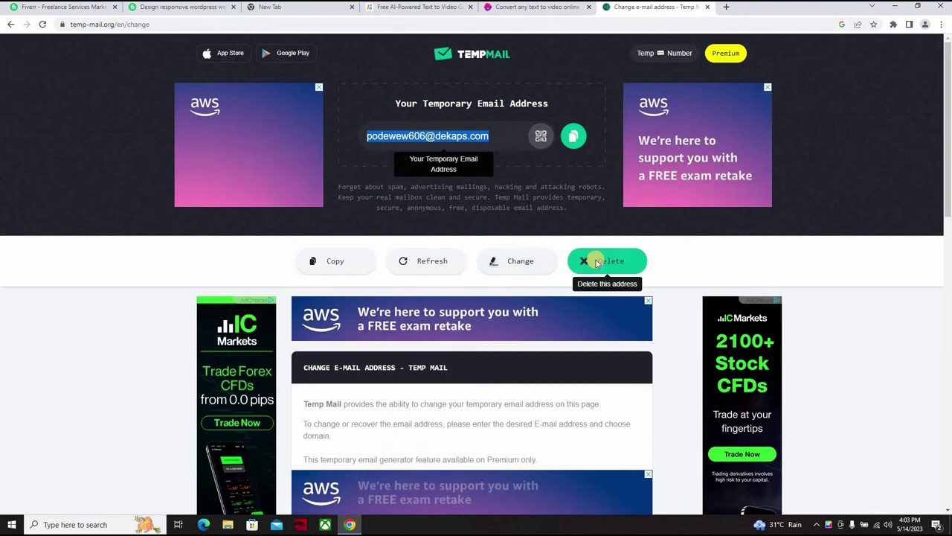
Step: Get a fresh Temp Mail address, paste it into InVideo's email field, and create the account
{"action": "left_click", "coordinate": [596, 261]}
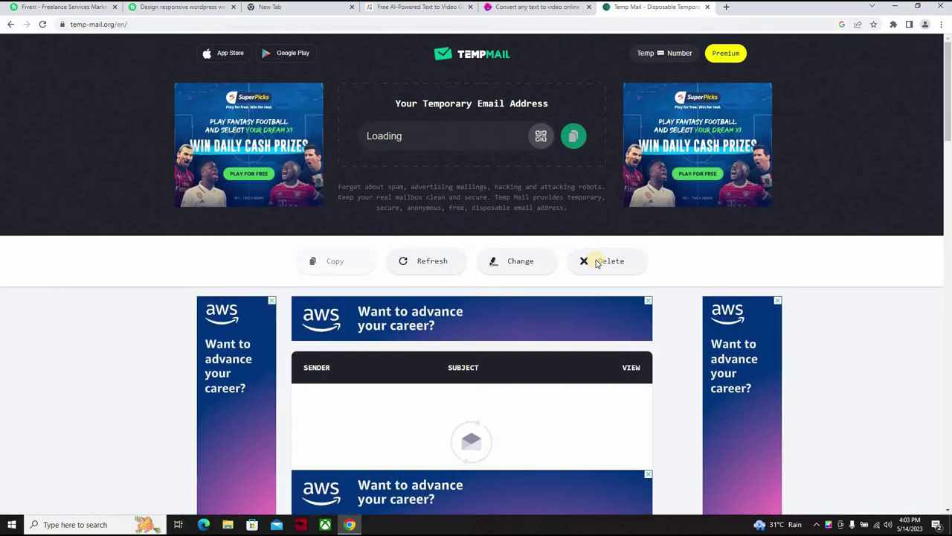
{"action": "left_click", "coordinate": [575, 138]}
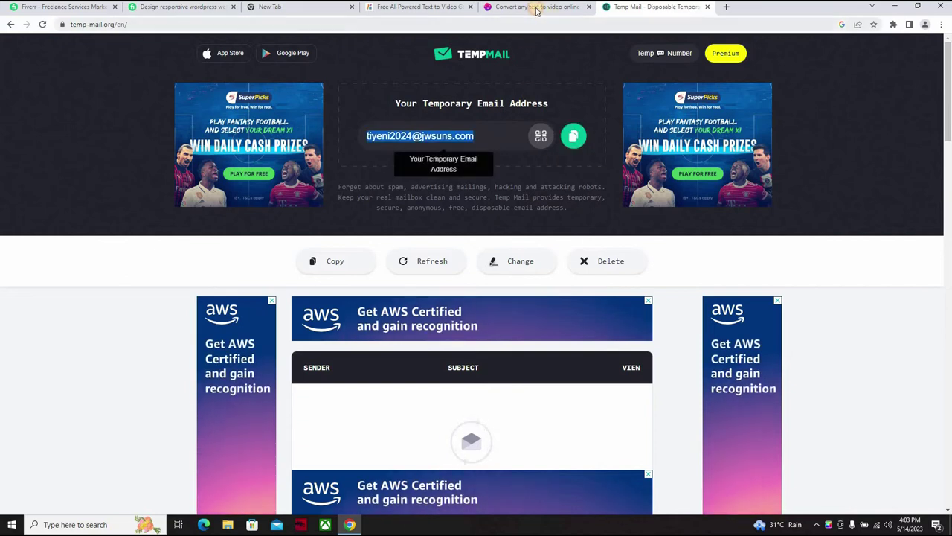
{"action": "left_click", "coordinate": [537, 11]}
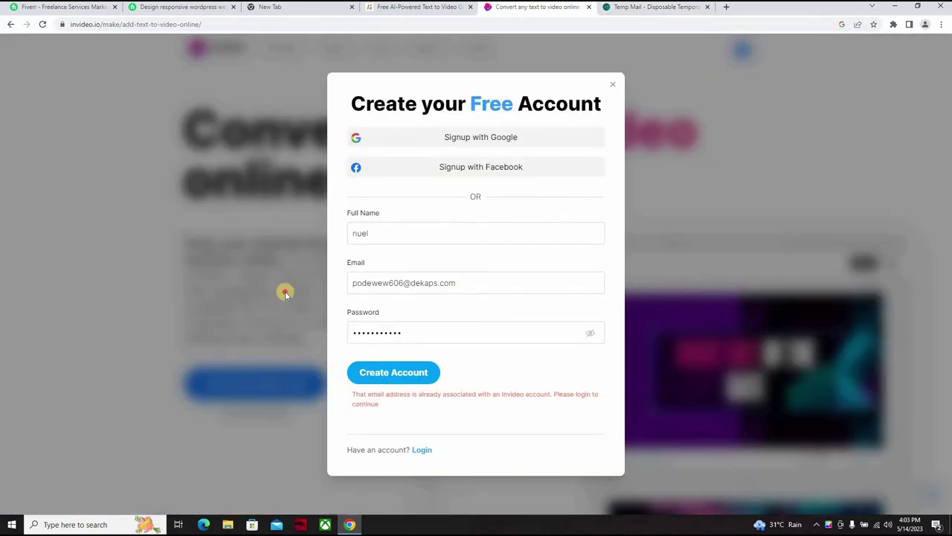
{"action": "key", "text": "shift+Tab"}
{"action": "key", "text": "shift+Tab"}
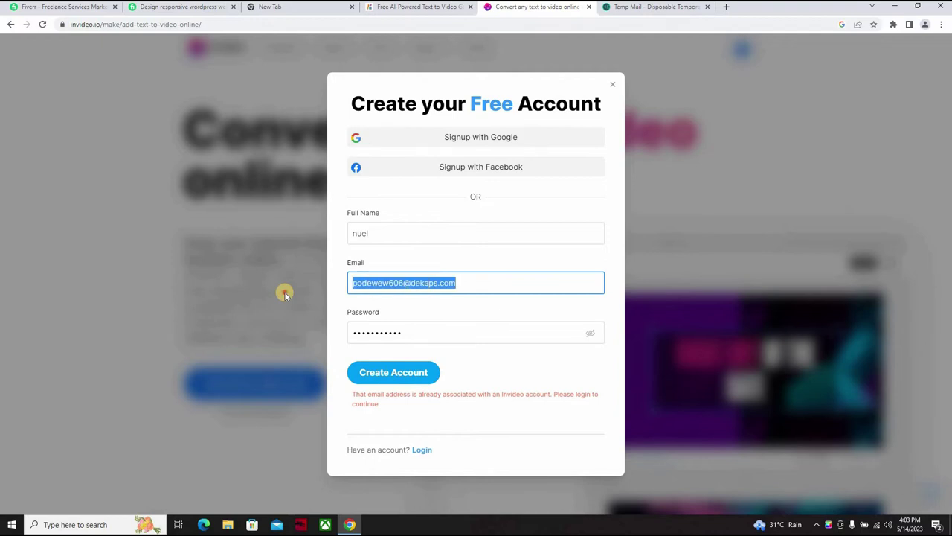
{"action": "key", "text": "ctrl+v"}
{"action": "left_click", "coordinate": [417, 372]}
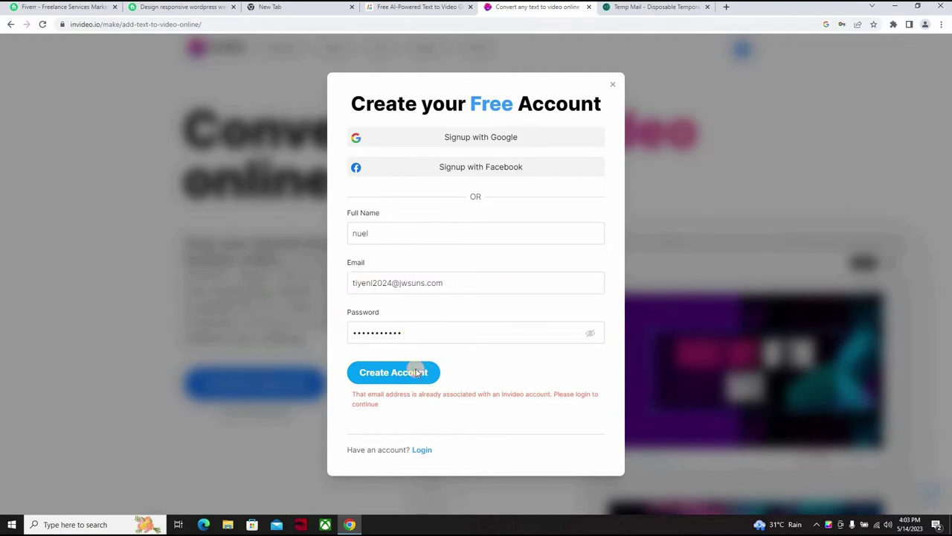
{"action": "left_click", "coordinate": [417, 372]}
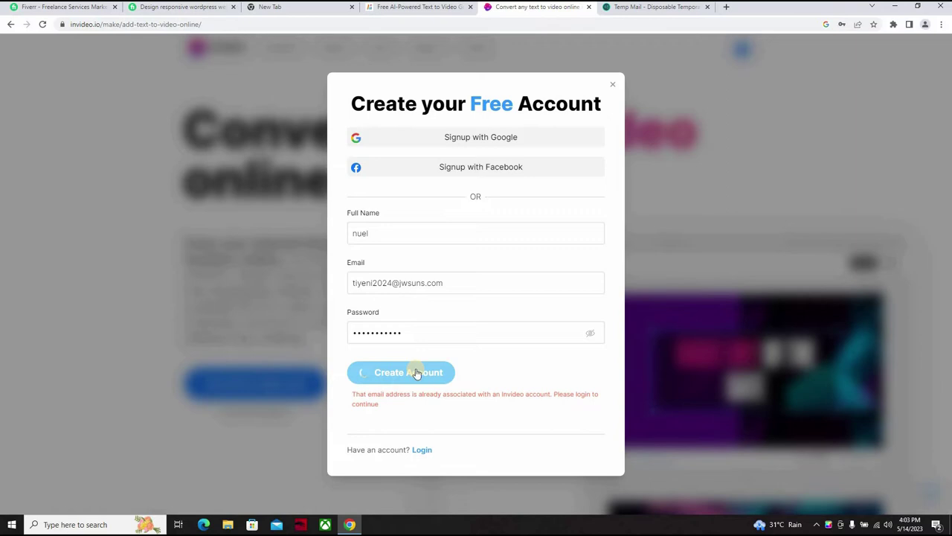
{"action": "left_click", "coordinate": [417, 372]}
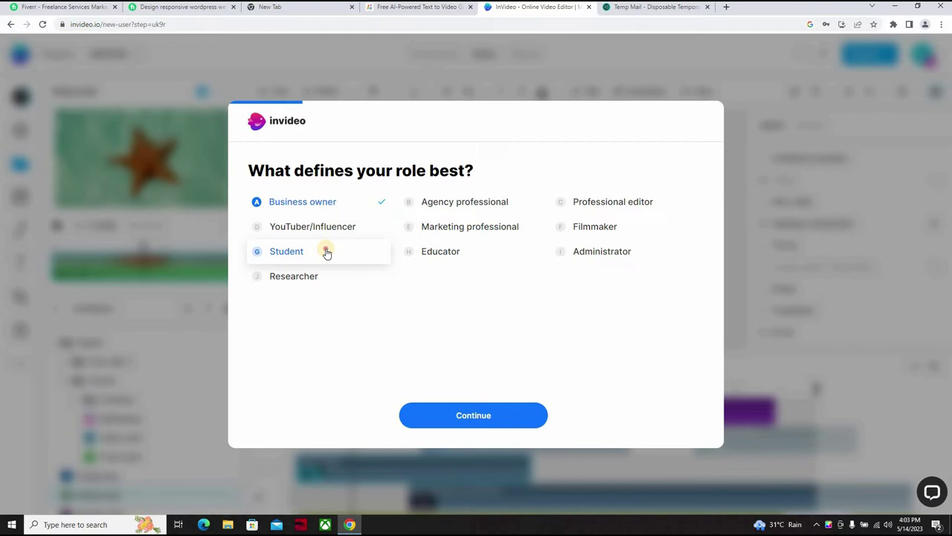
Step: Answer InVideo's onboarding: Student role, skip team invites, Online ads, Increase engagement, Website
{"action": "left_click", "coordinate": [327, 253]}
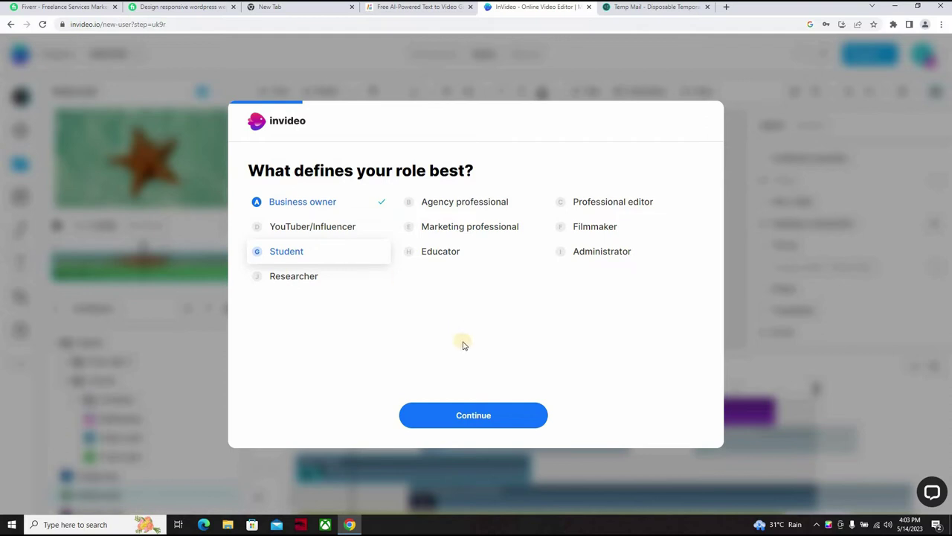
{"action": "left_click", "coordinate": [456, 415]}
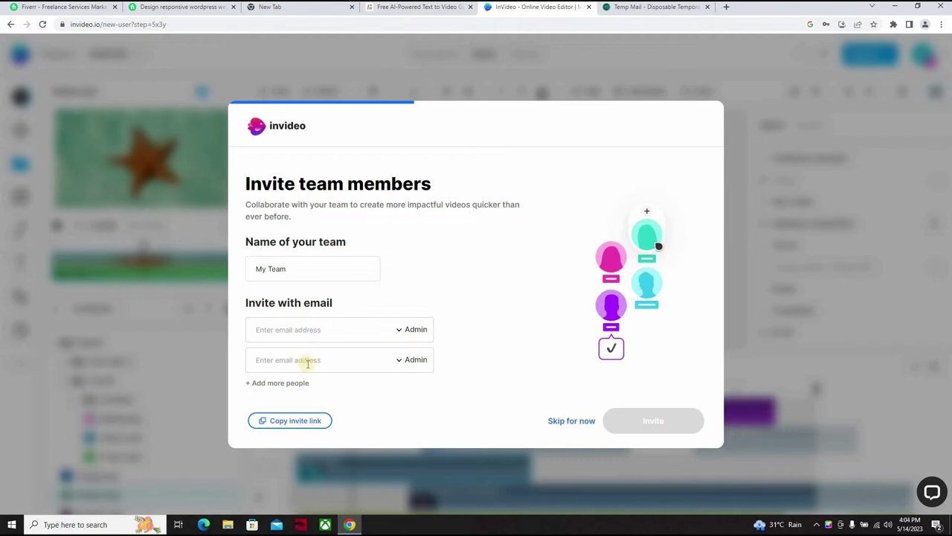
{"action": "left_click", "coordinate": [558, 424]}
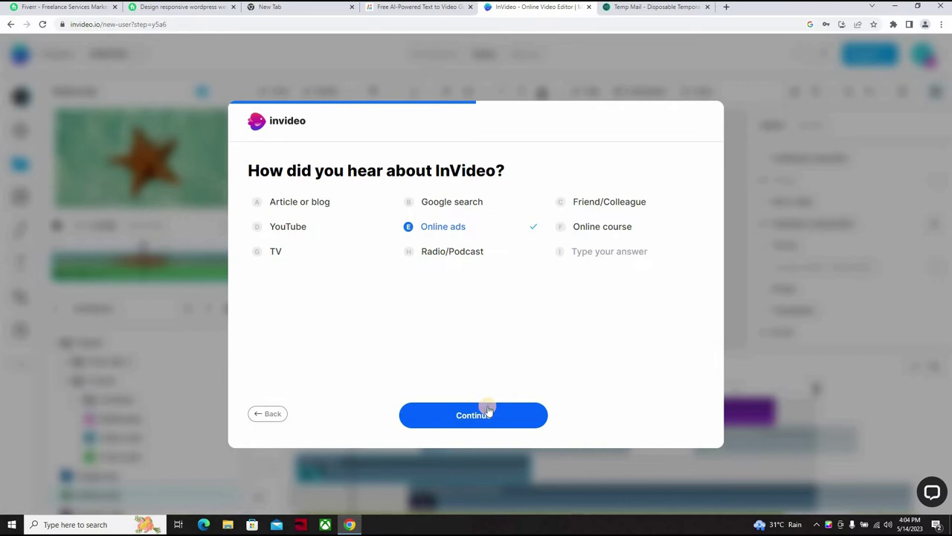
{"action": "left_click", "coordinate": [489, 413]}
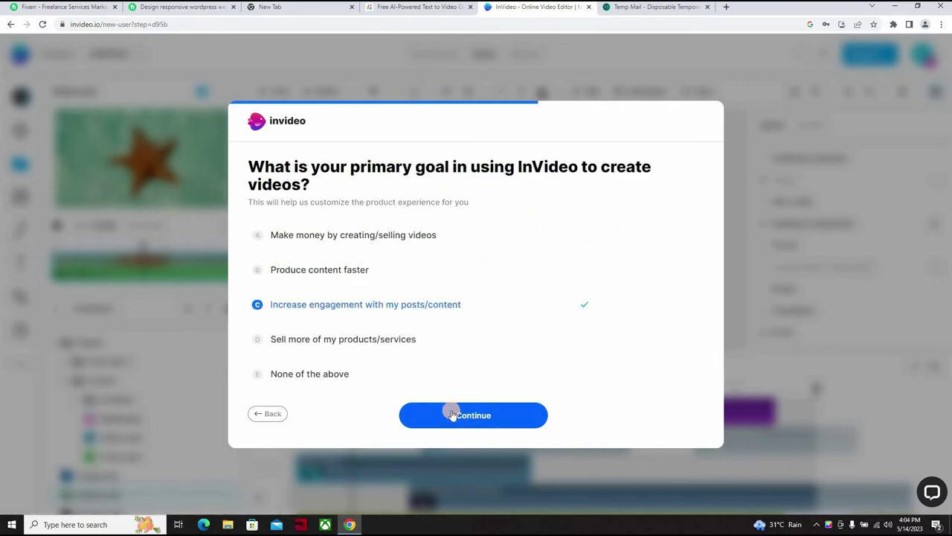
{"action": "left_click", "coordinate": [452, 414]}
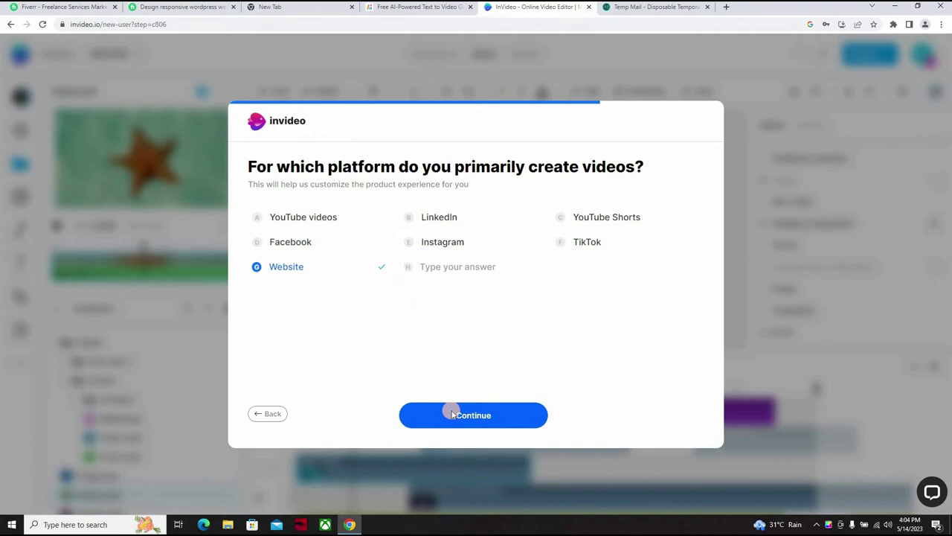
{"action": "left_click", "coordinate": [452, 414]}
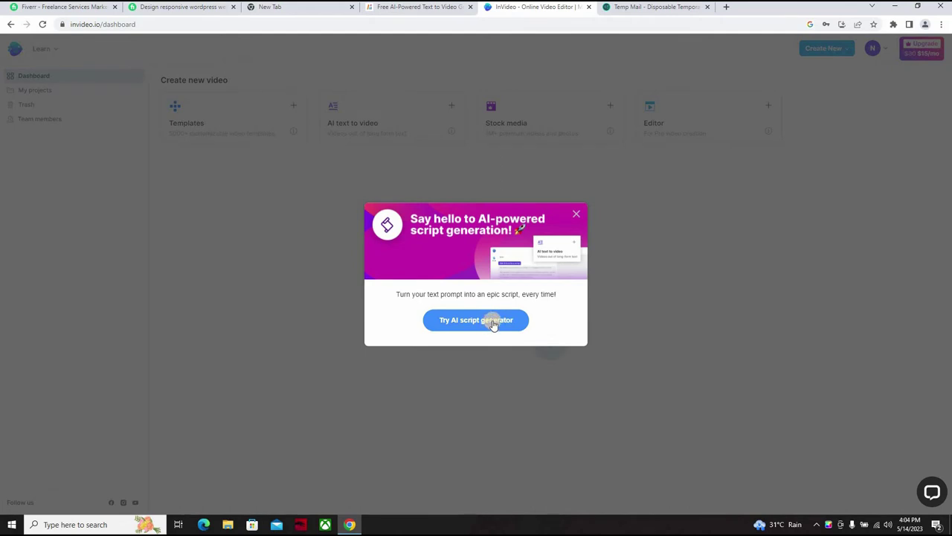
Step: Open the AI script-to-video editor and clear the accidentally pasted text from its script box
{"action": "left_click", "coordinate": [492, 322]}
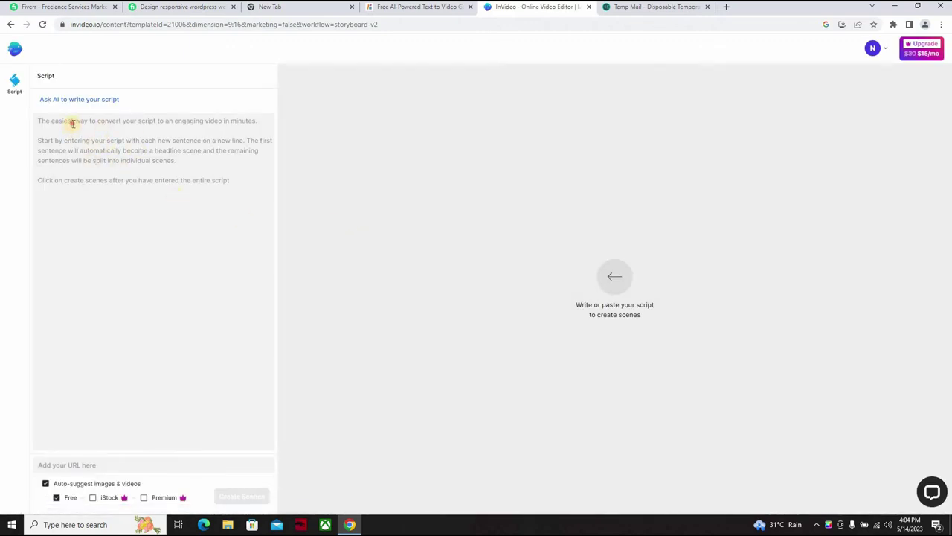
{"action": "left_click", "coordinate": [73, 123]}
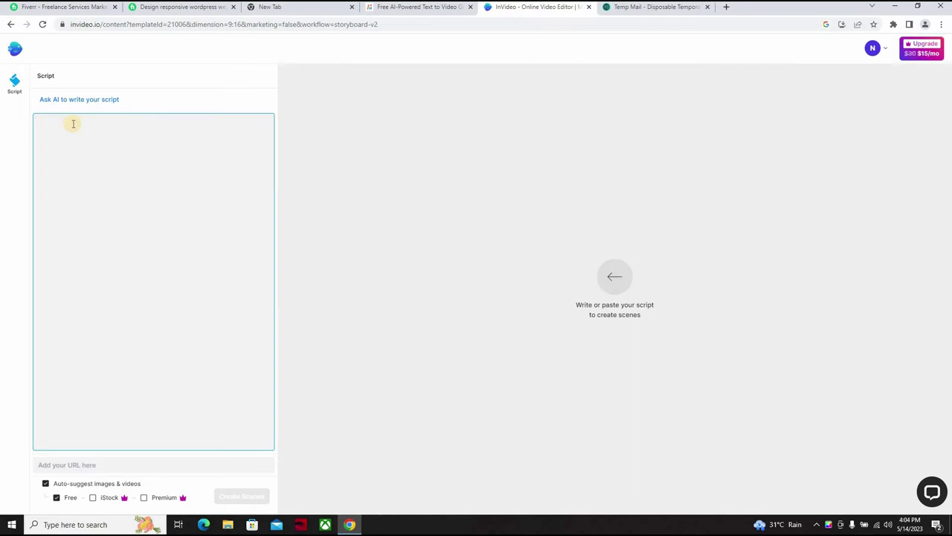
{"action": "key", "text": "ctrl+v"}
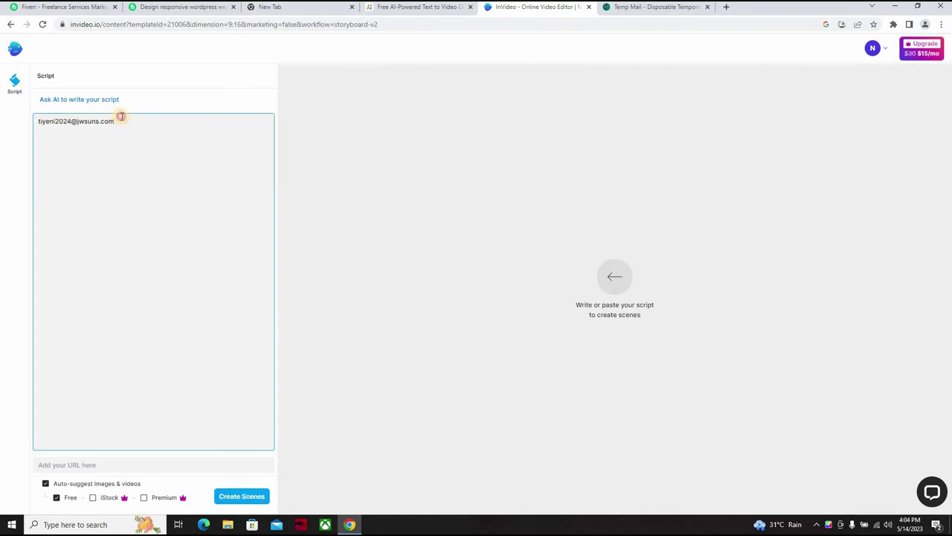
{"action": "key", "text": "ctrl+shift+Left"}
{"action": "key", "text": "ctrl+shift+Left"}
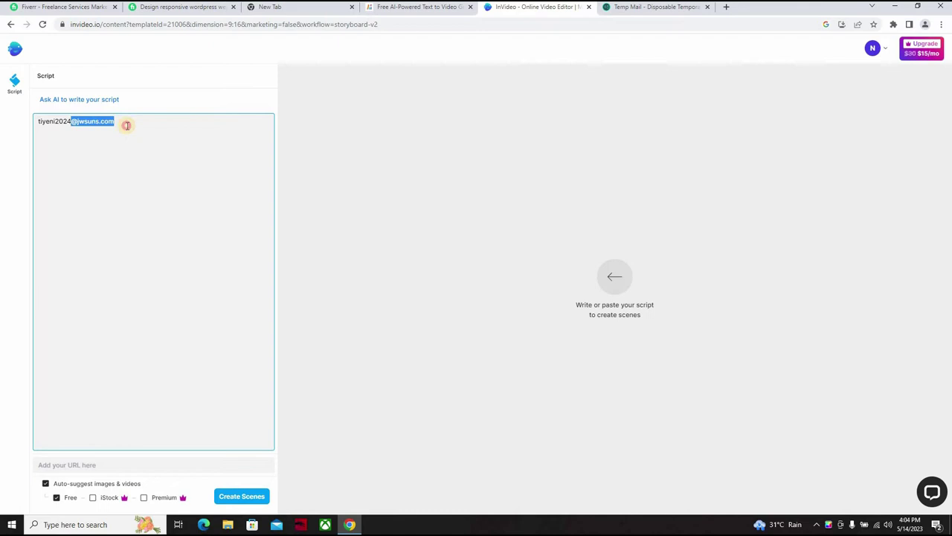
{"action": "key", "text": "Left"}
{"action": "key", "text": "ctrl+shift+Left"}
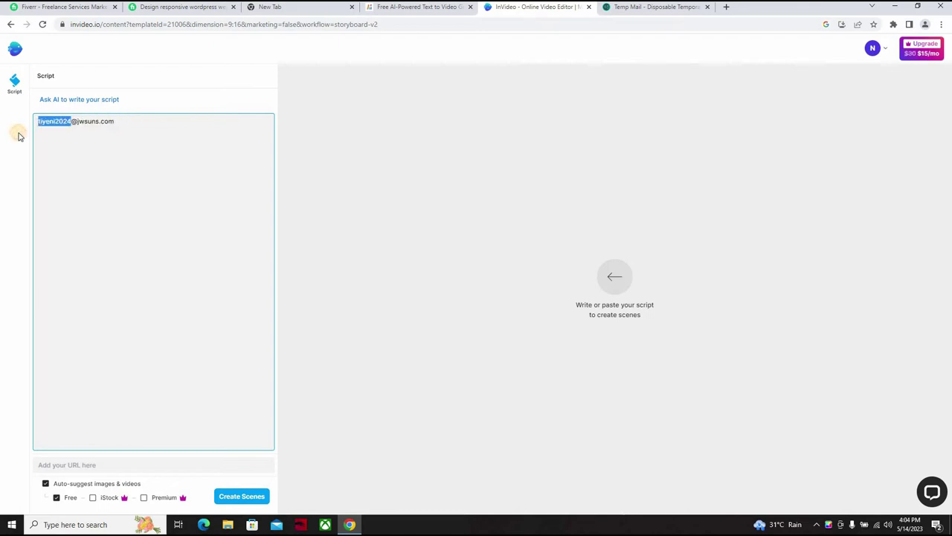
{"action": "key", "text": "BackSpace"}
{"action": "key", "text": "Right"}
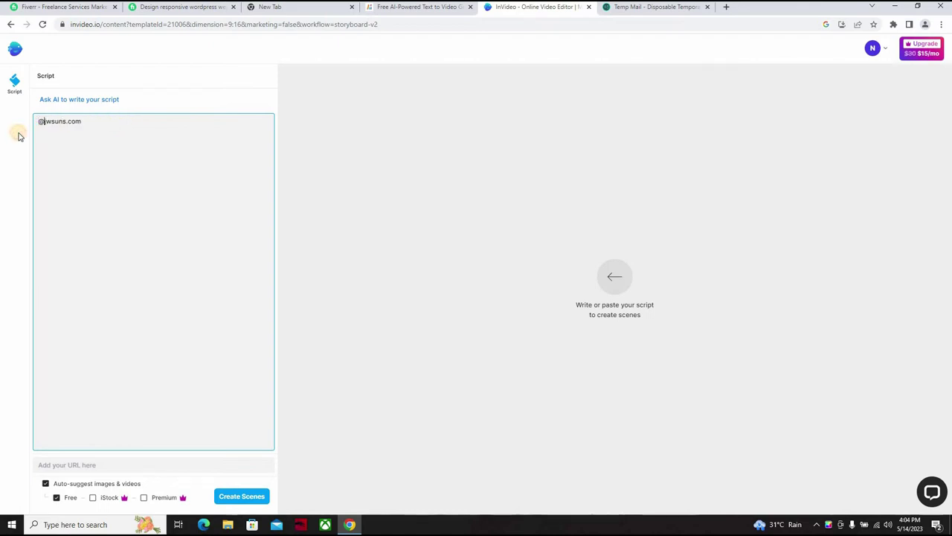
{"action": "key", "text": "ctrl+a"}
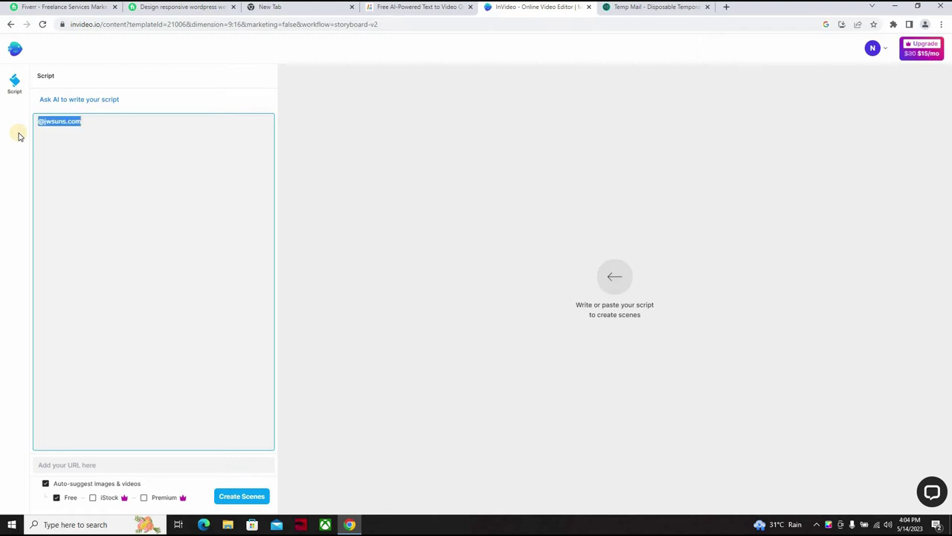
{"action": "key", "text": "BackSpace"}
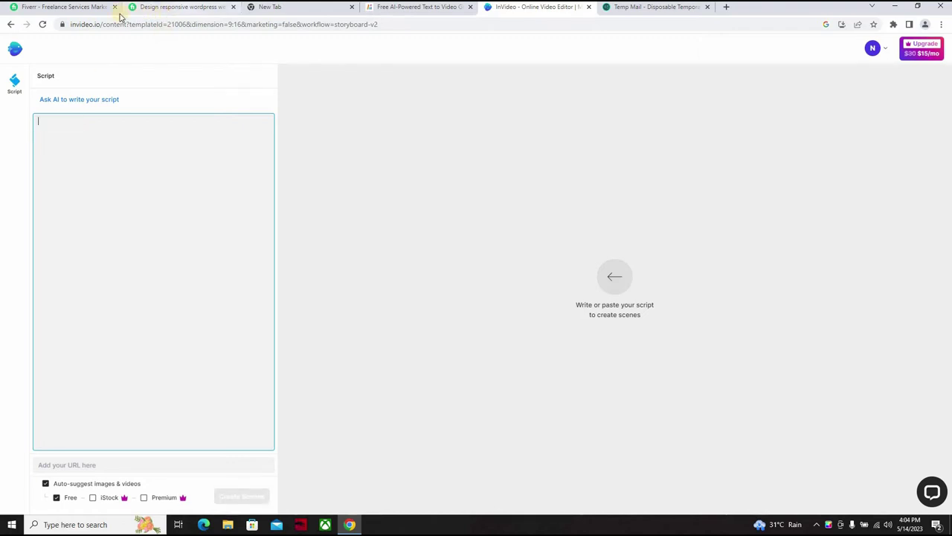
Step: In Fiverr, browse the Website Design category and open a seller's profile
{"action": "left_click", "coordinate": [61, 12]}
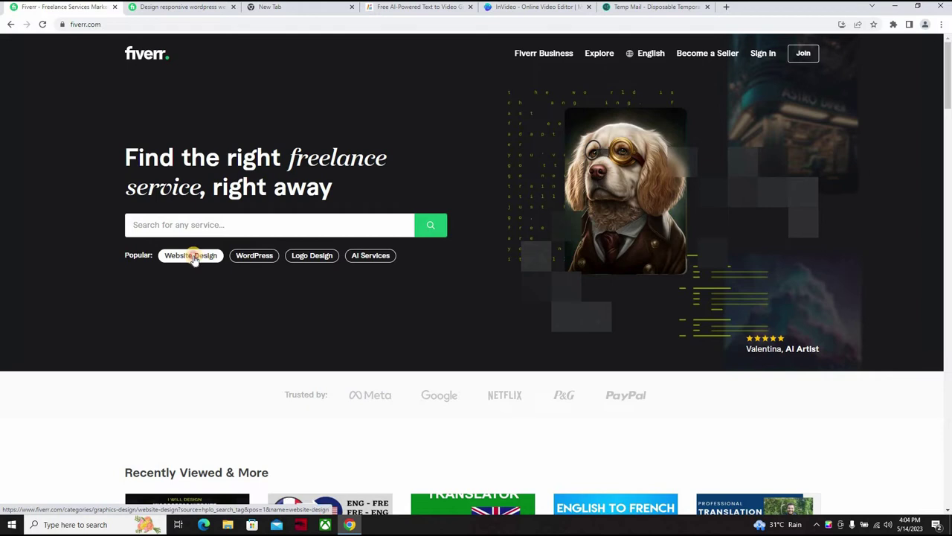
{"action": "left_click", "coordinate": [193, 258]}
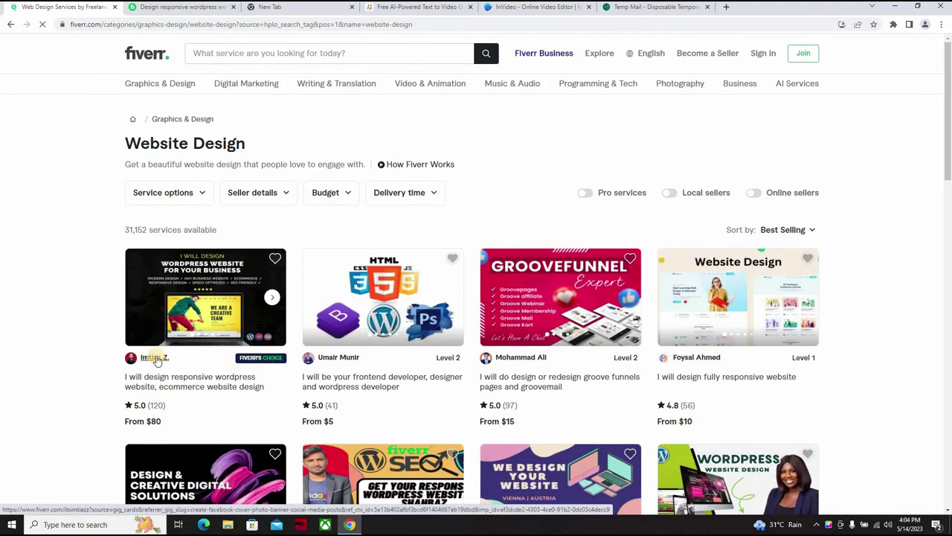
{"action": "left_click", "coordinate": [157, 358]}
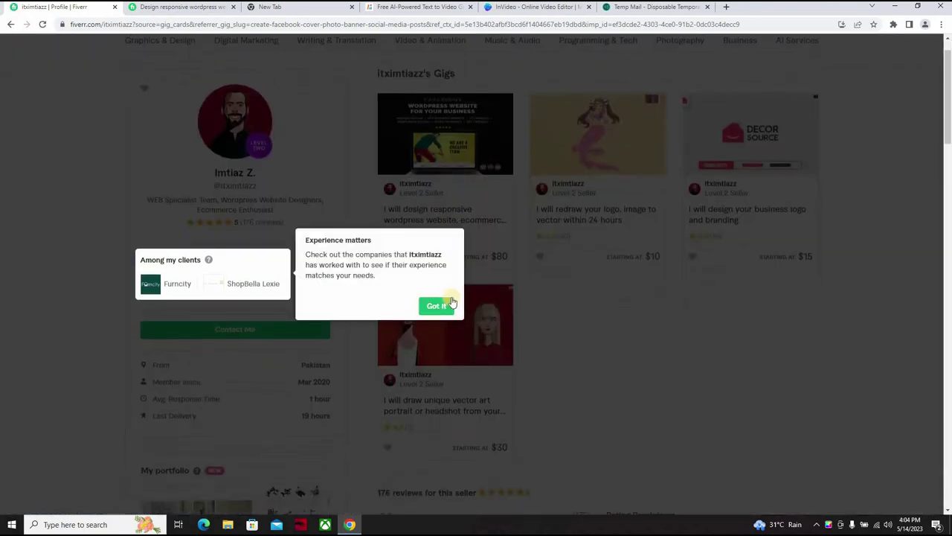
{"action": "left_click", "coordinate": [442, 309]}
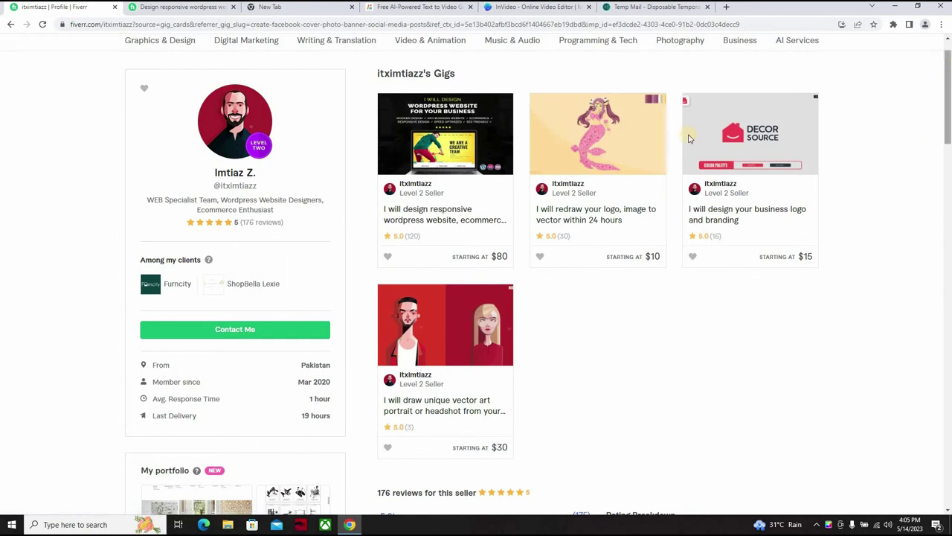
Step: Open the responsive WordPress website gig and copy its description from 'Bonjour!' to 'online stores!'
{"action": "scroll", "coordinate": [948, 71], "scroll_direction": "up", "scroll_amount": 1}
{"action": "mouse_move", "coordinate": [436, 244]}
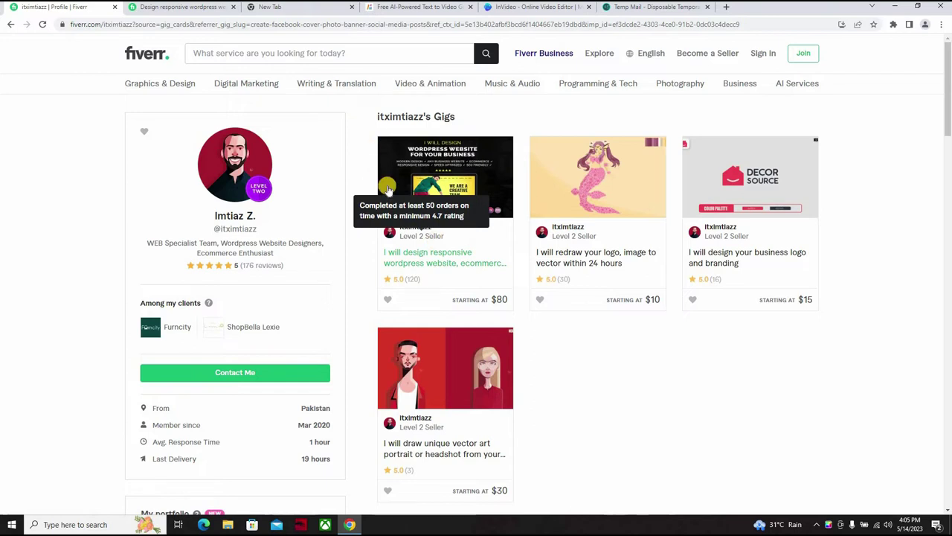
{"action": "left_click", "coordinate": [442, 256]}
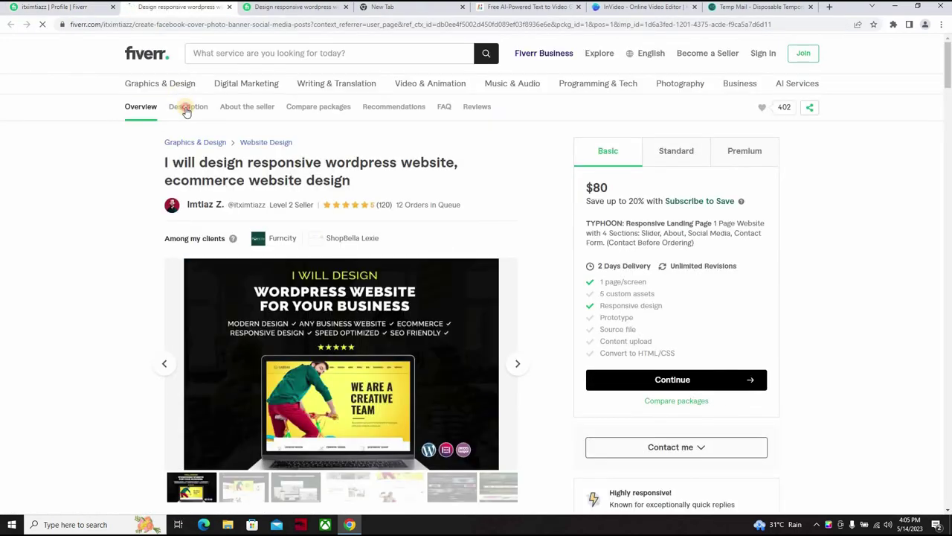
{"action": "left_click", "coordinate": [187, 107]}
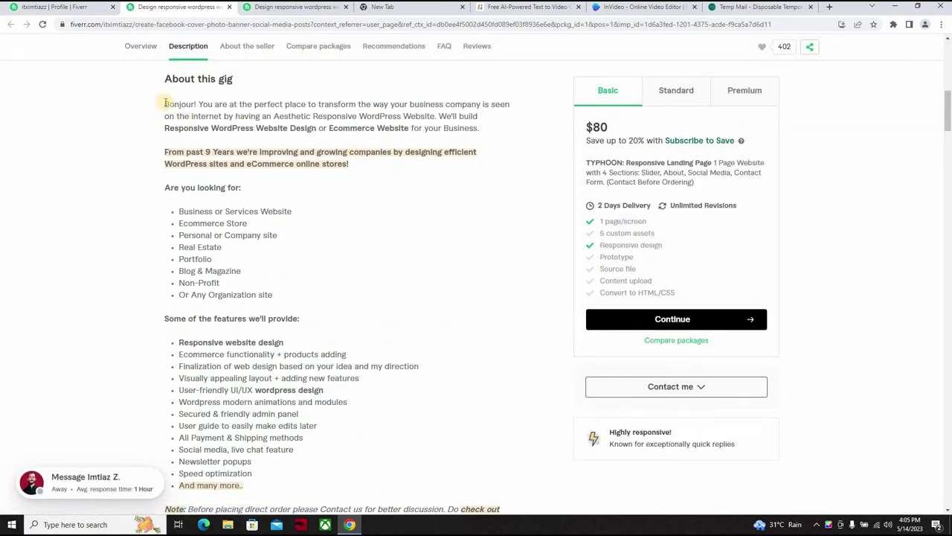
{"action": "left_click_drag", "start_coordinate": [402, 165], "coordinate": [402, 166]}
{"action": "key", "text": "ctrl+c"}
Step: Paste the Fiverr gig description into InVideo's script, remove the blank line, and create scenes
{"action": "left_click", "coordinate": [622, 9]}
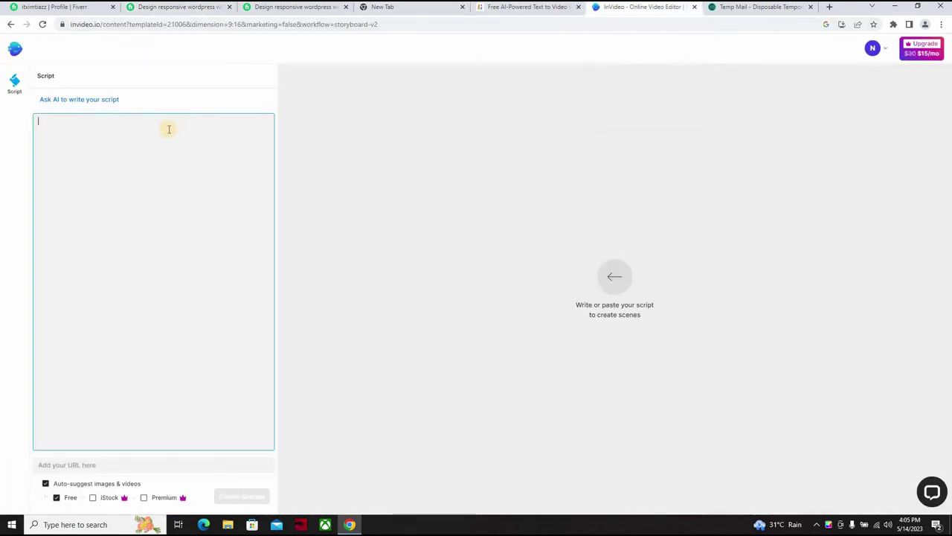
{"action": "key", "text": "ctrl+v"}
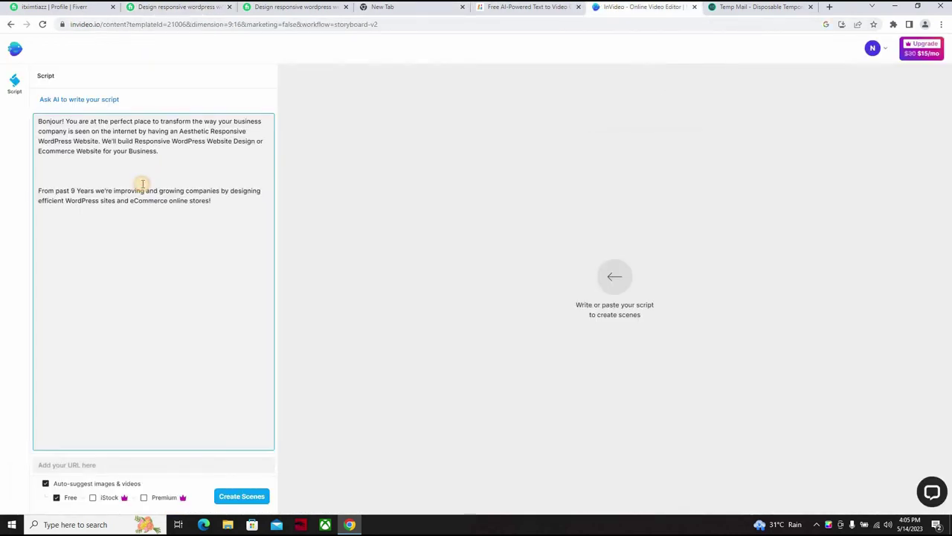
{"action": "key", "text": "BackSpace"}
{"action": "key", "text": "BackSpace"}
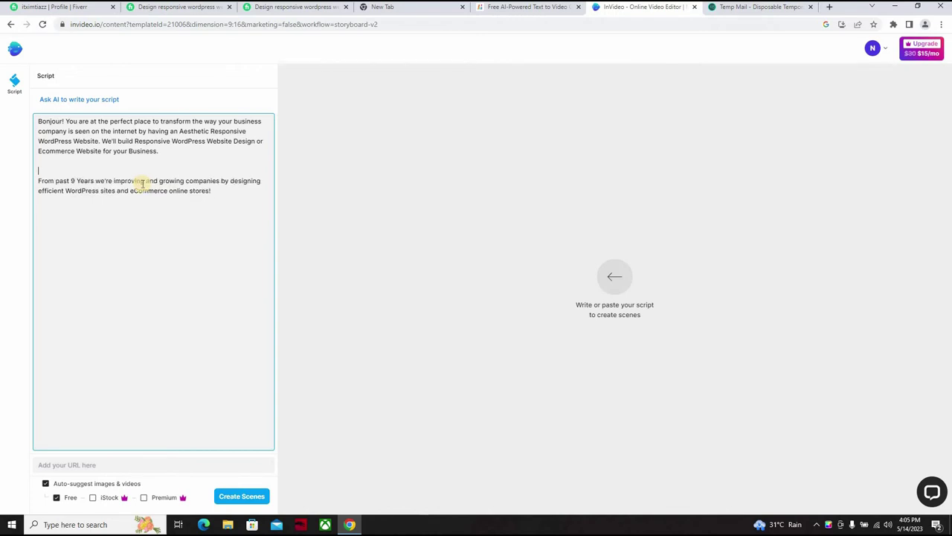
{"action": "key", "text": "BackSpace"}
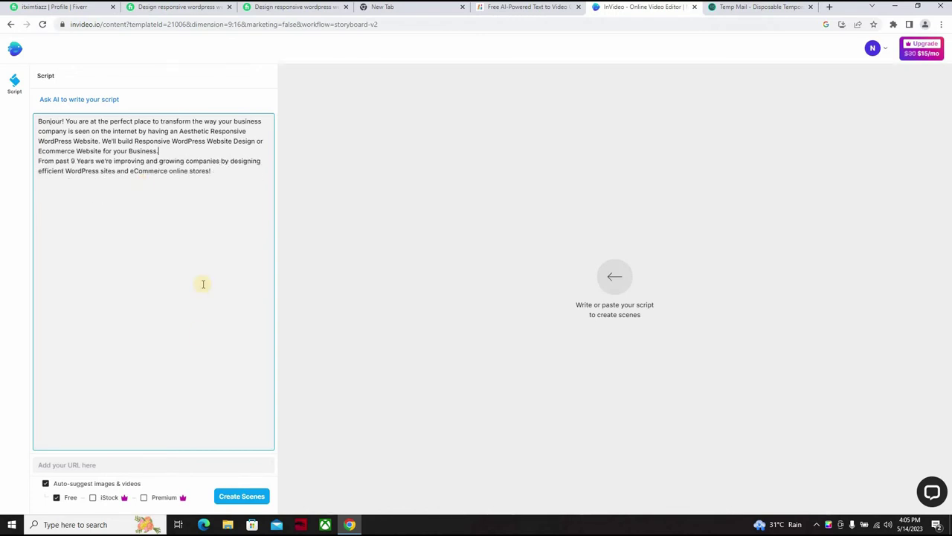
{"action": "left_click", "coordinate": [232, 500]}
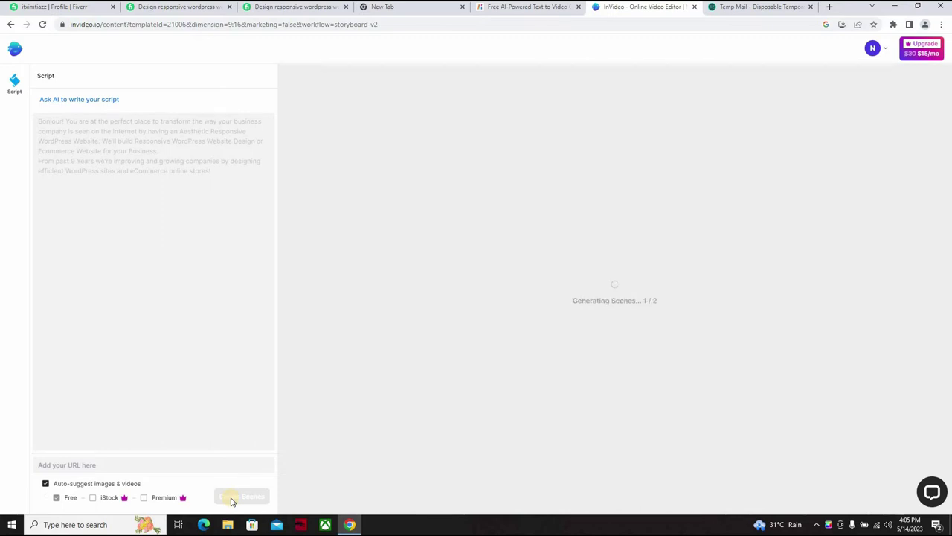
Step: Start a free Designs.ai text-to-video project and clear its sample script
{"action": "left_click", "coordinate": [530, 7]}
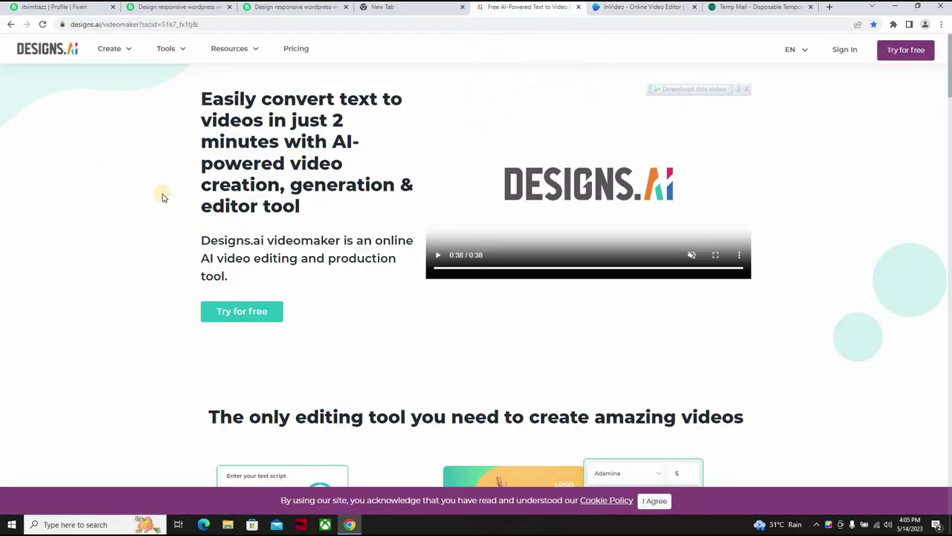
{"action": "left_click", "coordinate": [226, 311]}
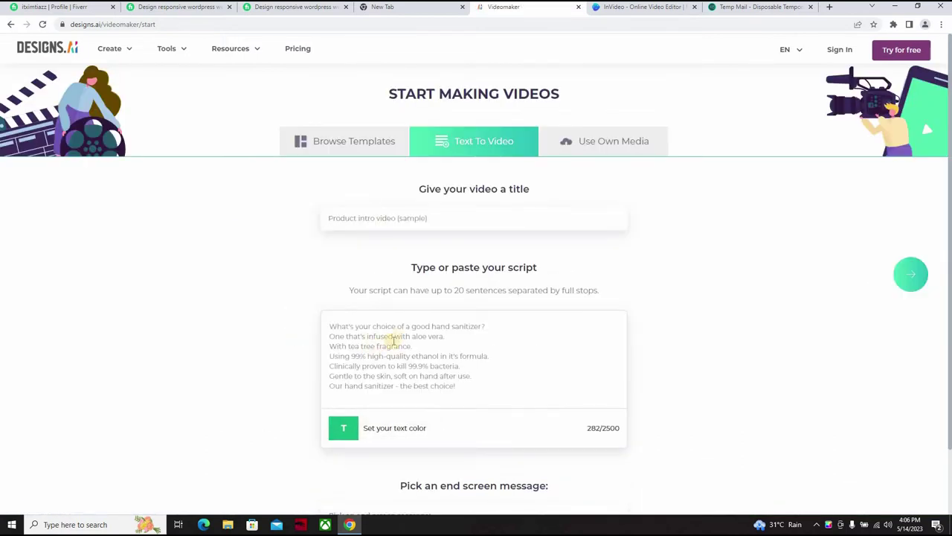
{"action": "left_click", "coordinate": [436, 345]}
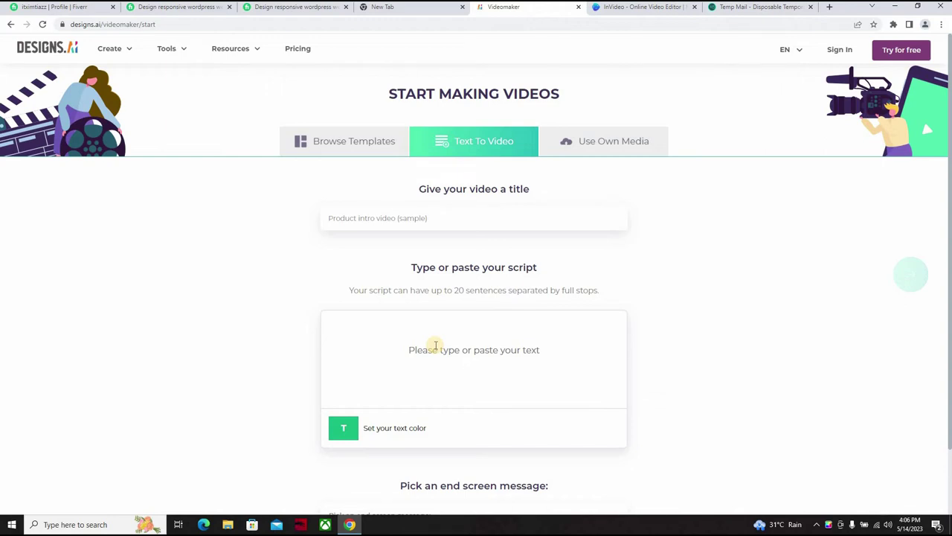
Step: Paste the WordPress gig script without blank lines and title the video 'web design'
{"action": "key", "text": "ctrl+v"}
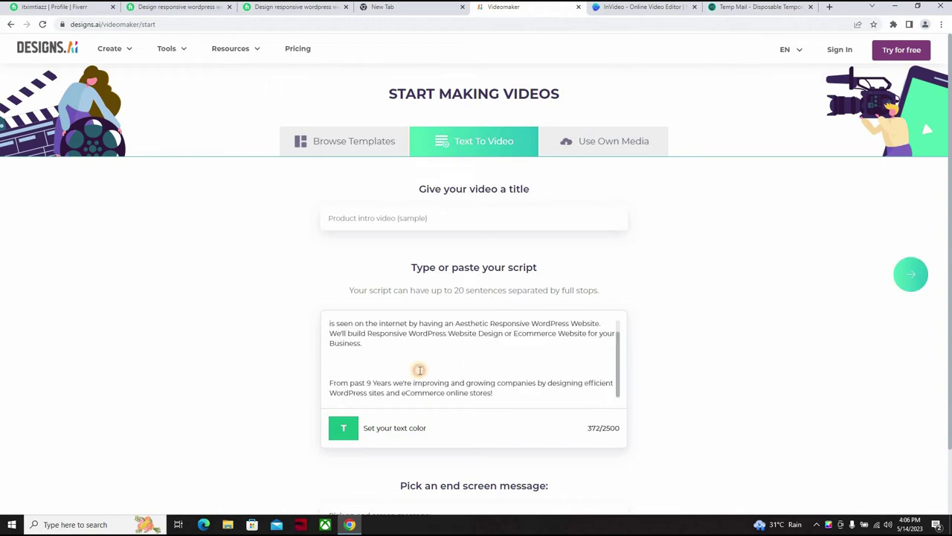
{"action": "scroll", "coordinate": [419, 370], "scroll_direction": "up", "scroll_amount": 1}
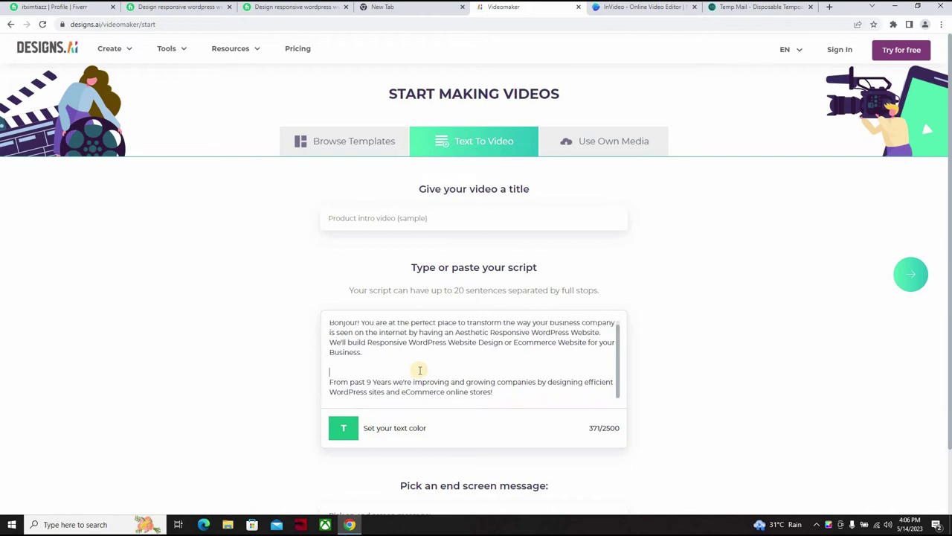
{"action": "left_click", "coordinate": [419, 369]}
{"action": "key", "text": "BackSpace"}
{"action": "key", "text": "BackSpace"}
{"action": "key", "text": "BackSpace"}
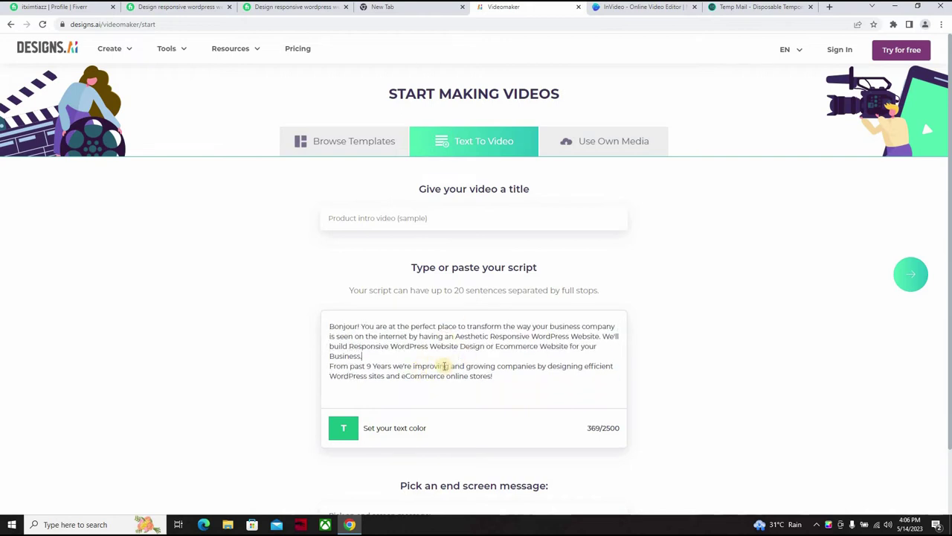
{"action": "left_click", "coordinate": [421, 221]}
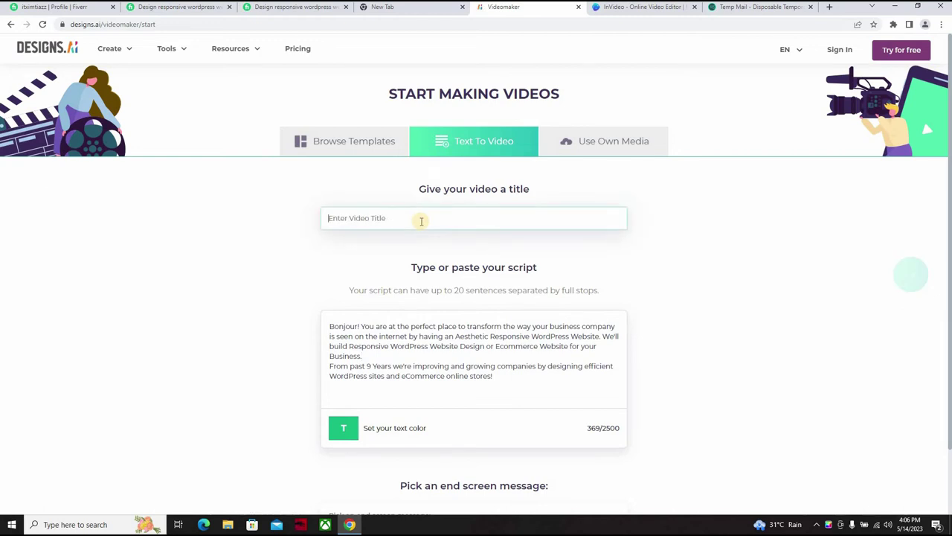
{"action": "type", "text": "web des"}
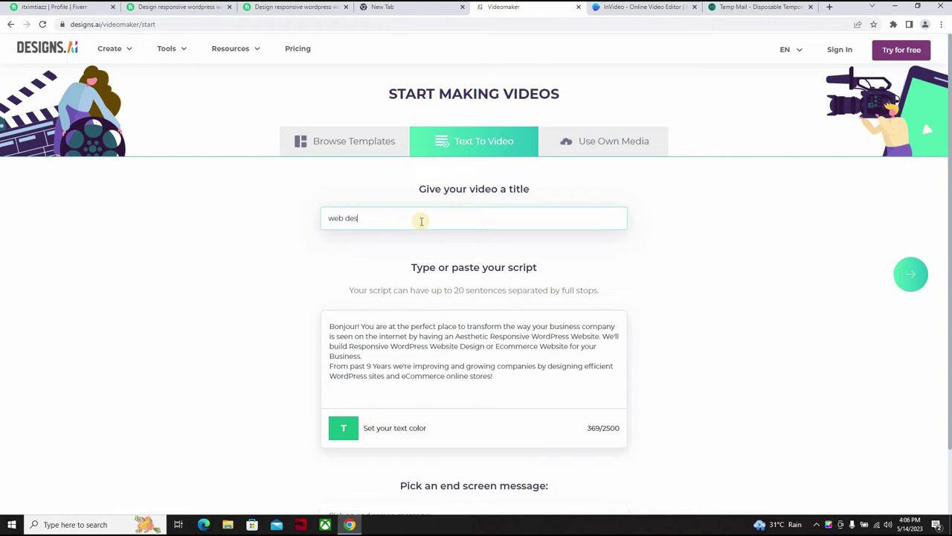
{"action": "type", "text": "ign"}
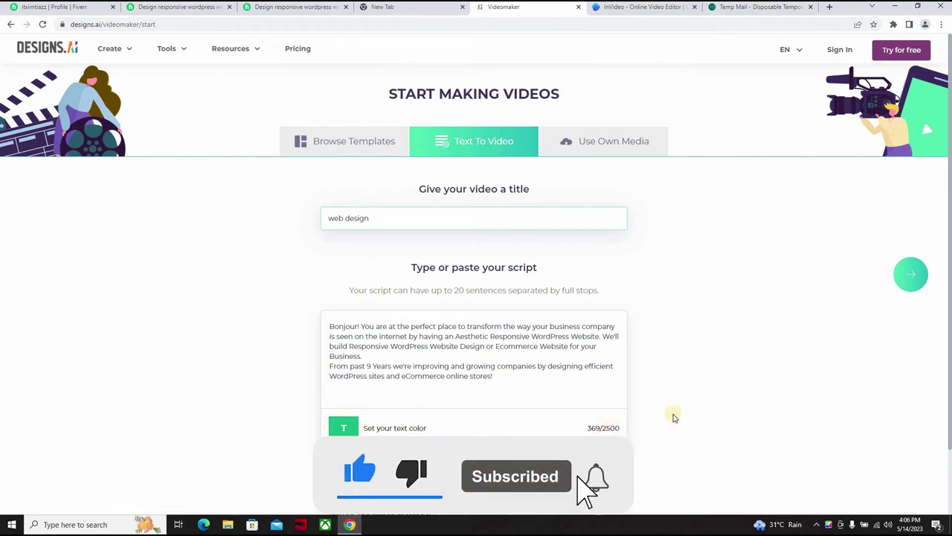
Step: Set the video's industry to Advertising, Media & Publishing
{"action": "left_click", "coordinate": [914, 277]}
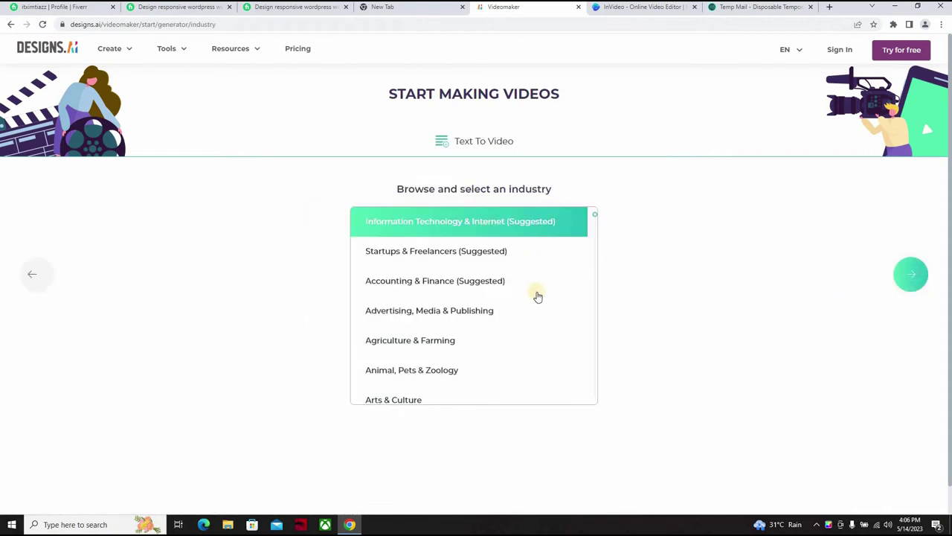
{"action": "left_click", "coordinate": [488, 313]}
{"action": "left_click", "coordinate": [909, 280]}
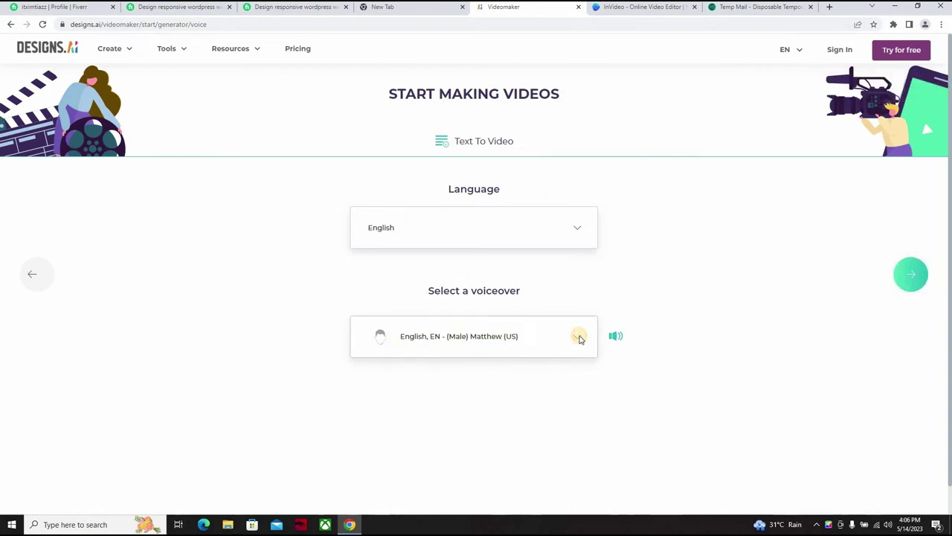
Step: Sample the voices, keep English Matthew (US) as the voiceover, and generate the video
{"action": "left_click", "coordinate": [614, 336]}
{"action": "left_click", "coordinate": [614, 337]}
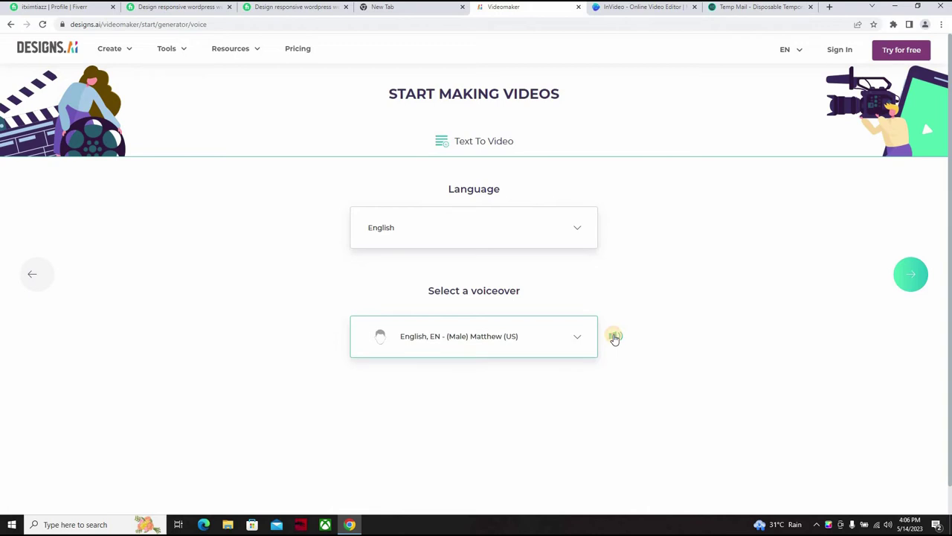
{"action": "left_click", "coordinate": [615, 337]}
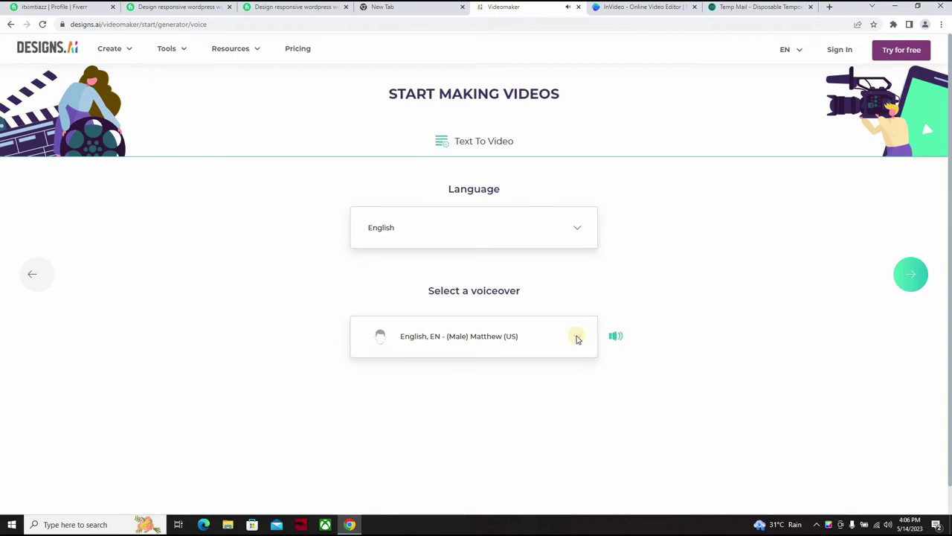
{"action": "left_click", "coordinate": [578, 338]}
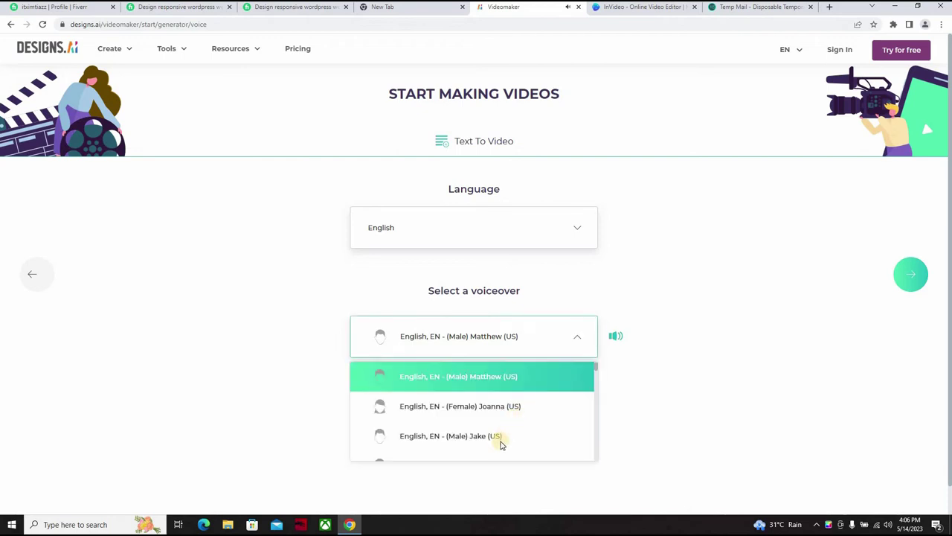
{"action": "left_click", "coordinate": [418, 383]}
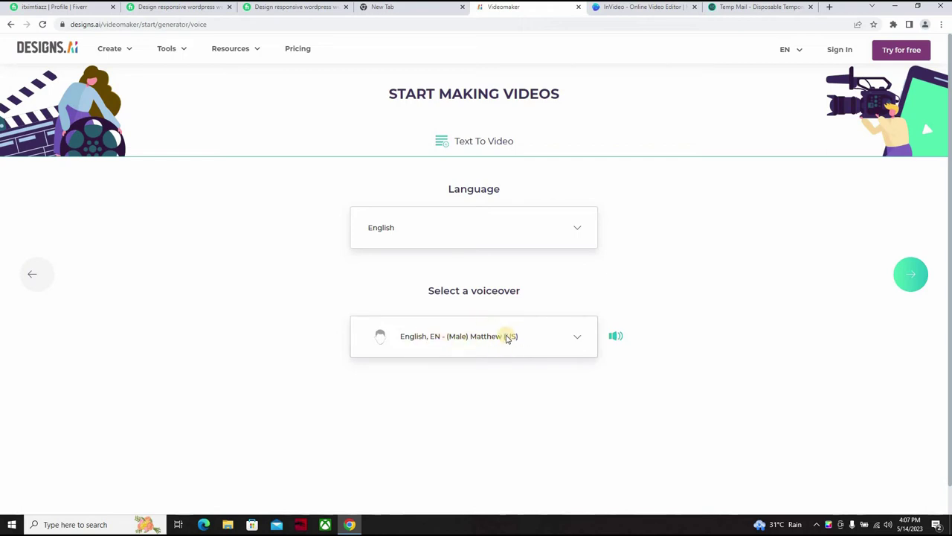
{"action": "left_click", "coordinate": [921, 277]}
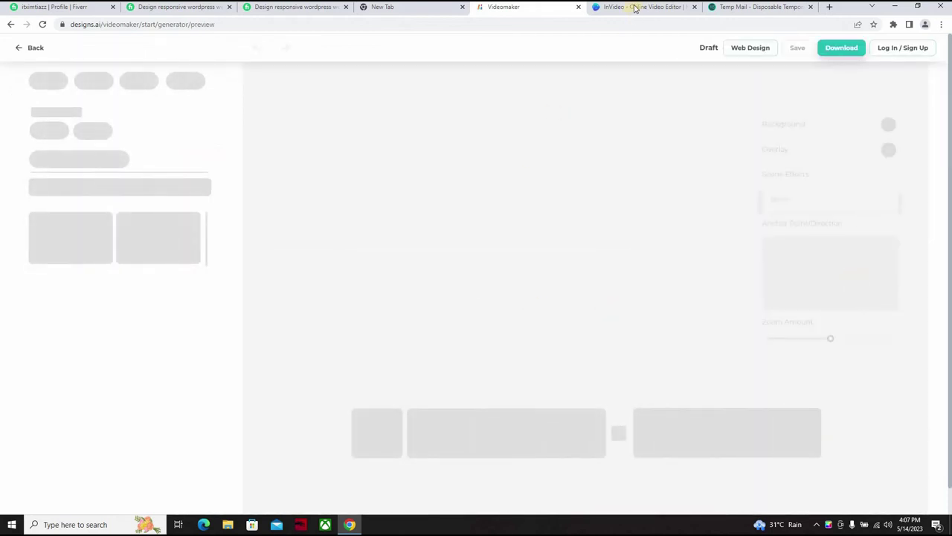
Step: In InVideo, play scene 1 and preview the full two-scene WordPress video, then close it
{"action": "key", "text": "ctrl+Tab"}
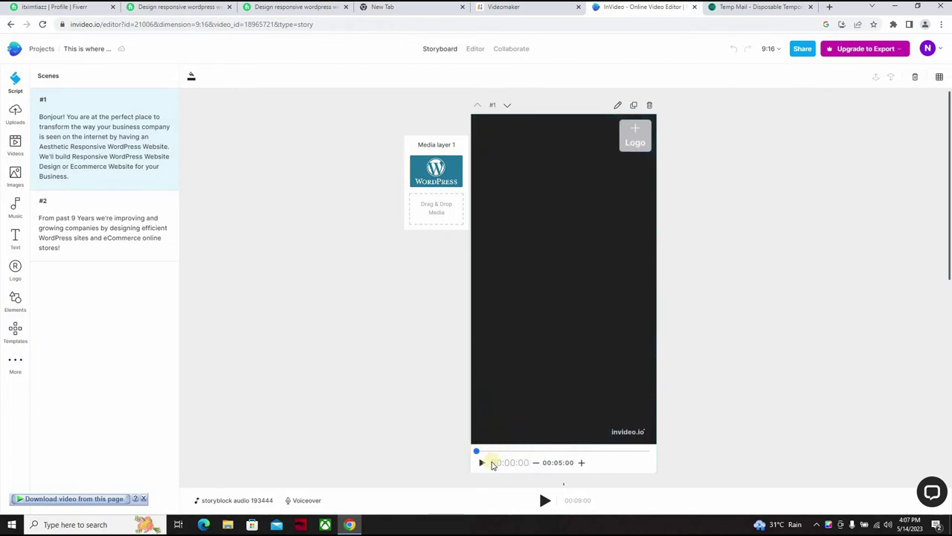
{"action": "left_click", "coordinate": [482, 463]}
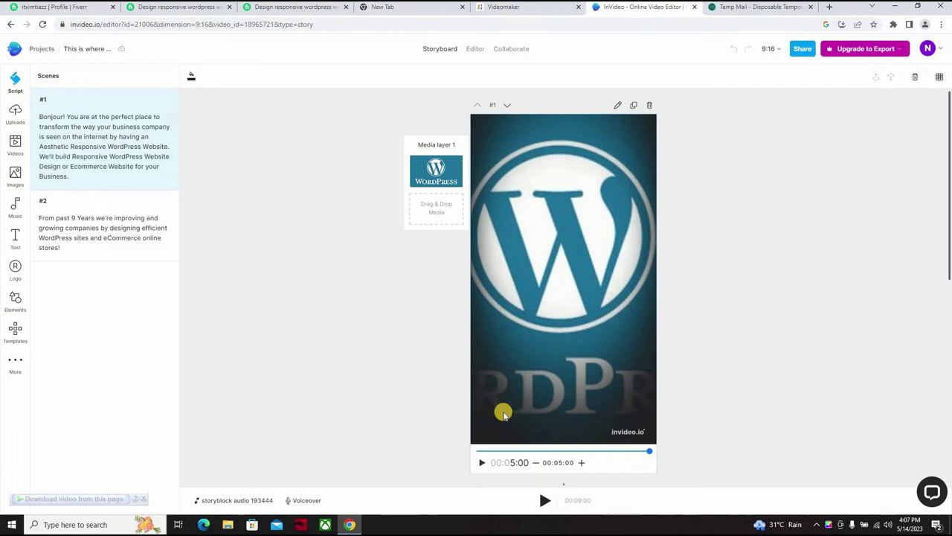
{"action": "left_click", "coordinate": [542, 503]}
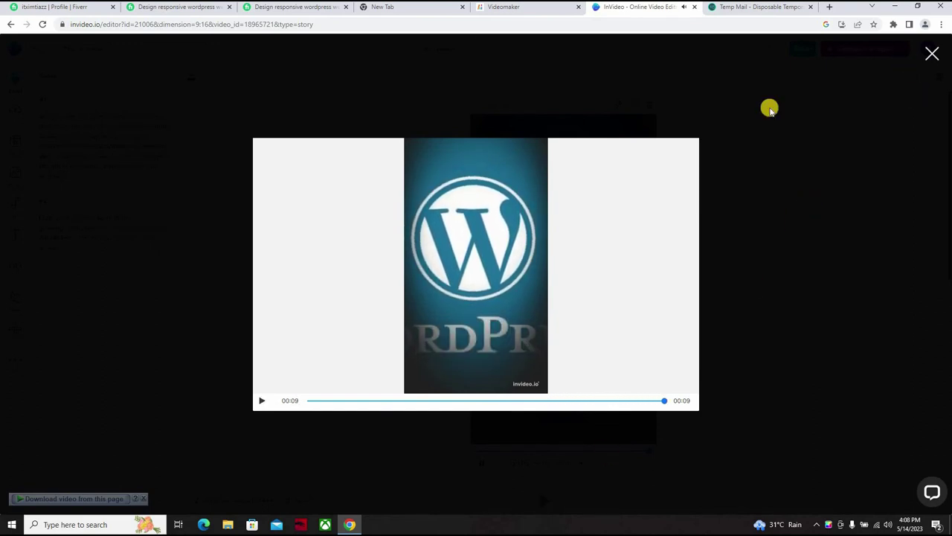
{"action": "left_click", "coordinate": [935, 55]}
{"action": "mouse_move", "coordinate": [937, 56]}
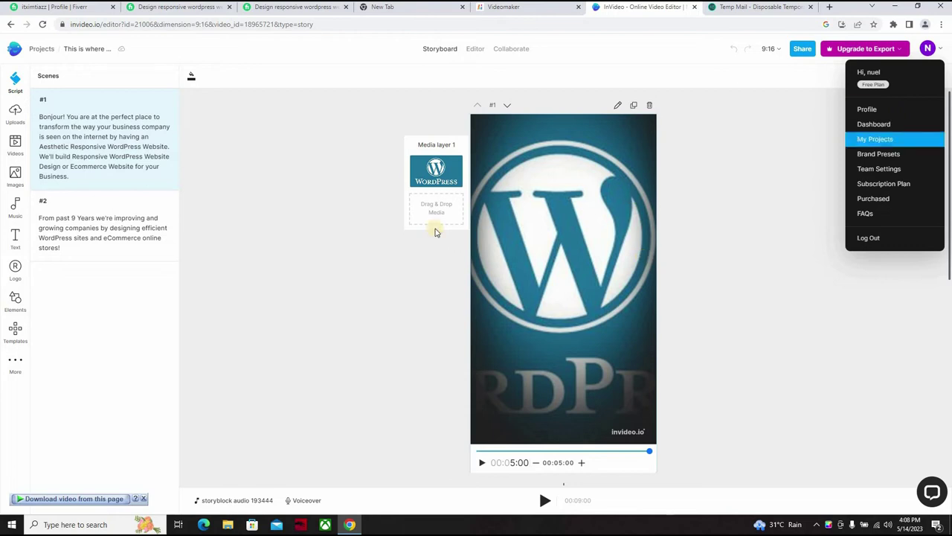
{"action": "left_click", "coordinate": [251, 193]}
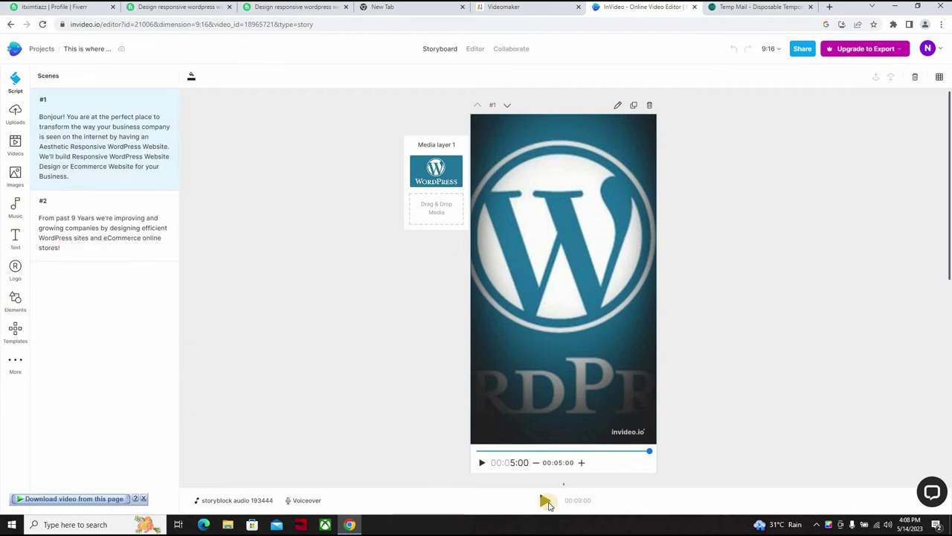
Step: Preview the whole InVideo video again, browse the page's downloadable MP4 files, then close the preview
{"action": "left_click", "coordinate": [546, 505]}
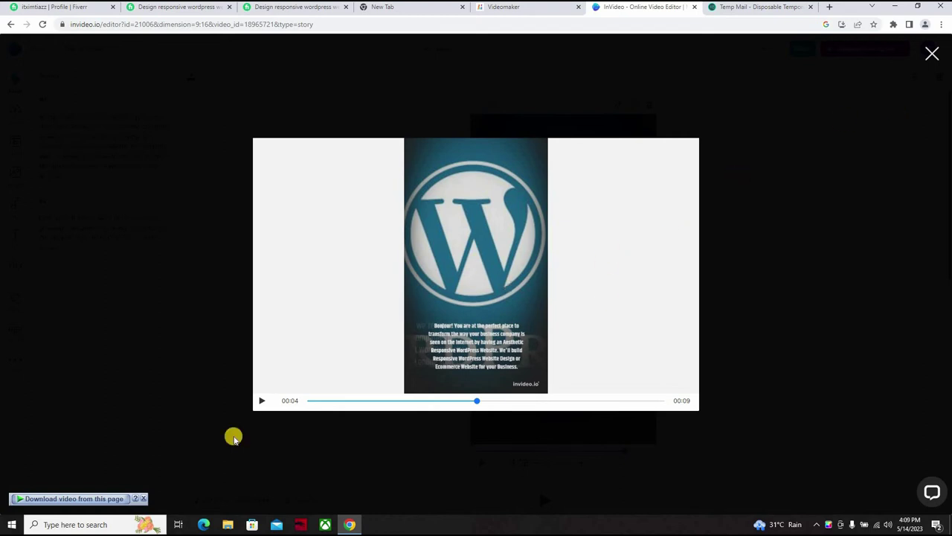
{"action": "left_click", "coordinate": [89, 499]}
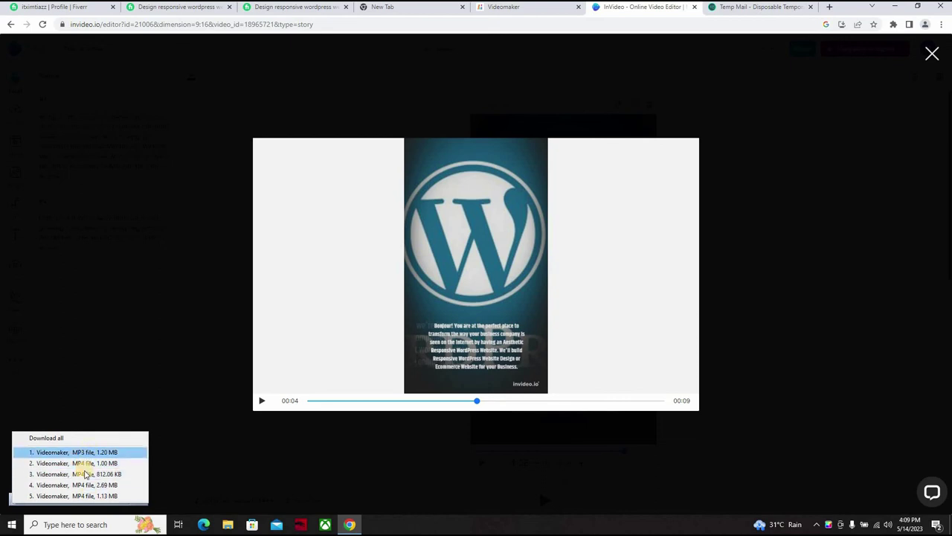
{"action": "key", "text": "Down"}
{"action": "key", "text": "Down"}
{"action": "key", "text": "Down"}
{"action": "key", "text": "Down"}
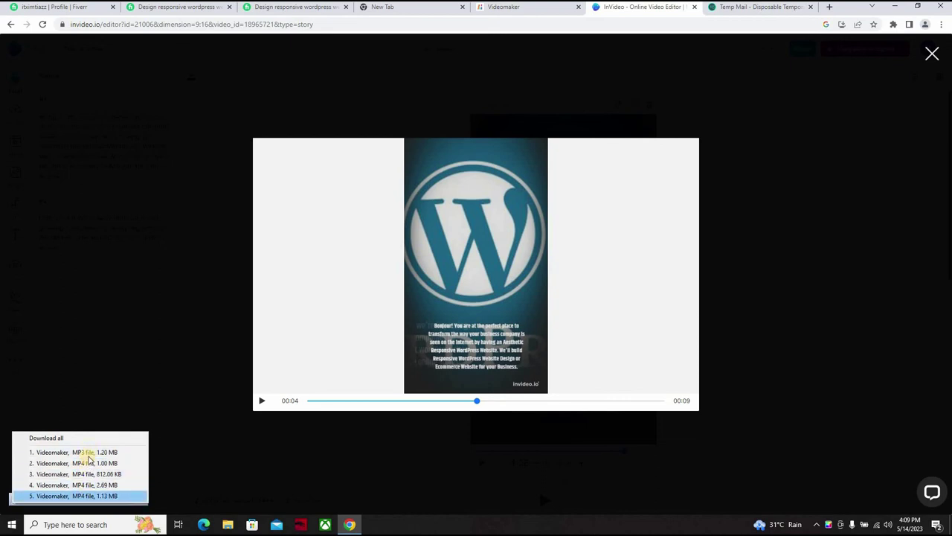
{"action": "key", "text": "Up"}
{"action": "key", "text": "Up"}
{"action": "key", "text": "Up"}
{"action": "key", "text": "Up"}
{"action": "key", "text": "Down"}
{"action": "key", "text": "Down"}
{"action": "key", "text": "Up"}
{"action": "key", "text": "Up"}
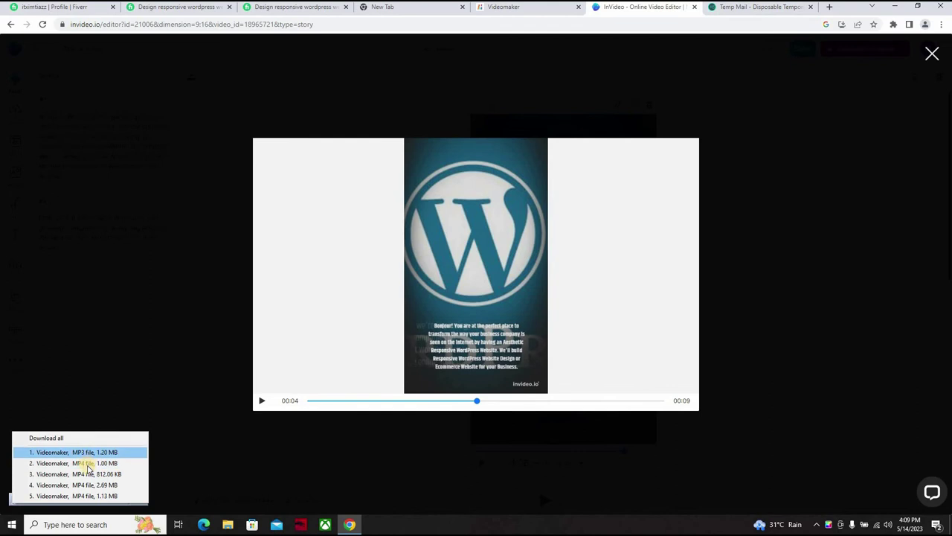
{"action": "key", "text": "Down"}
{"action": "key", "text": "Down"}
{"action": "key", "text": "Up"}
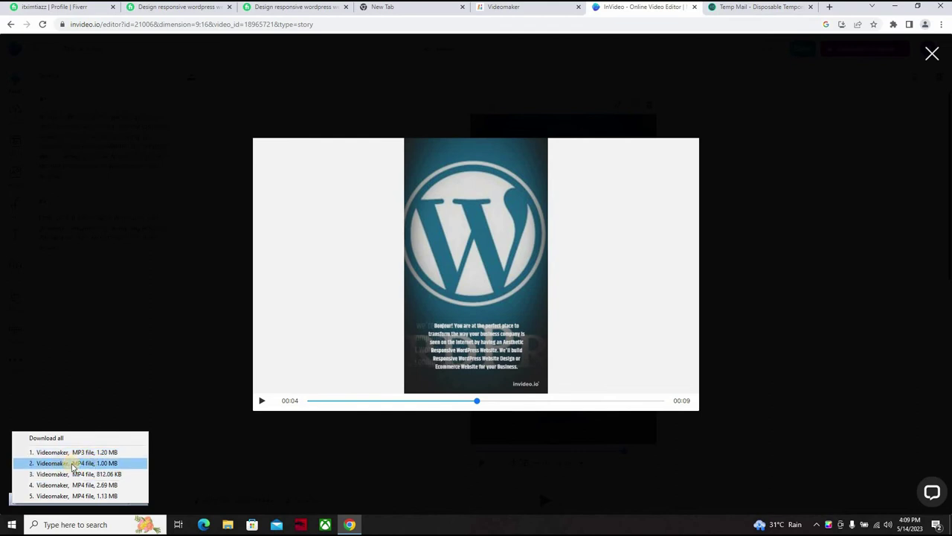
{"action": "key", "text": "Down"}
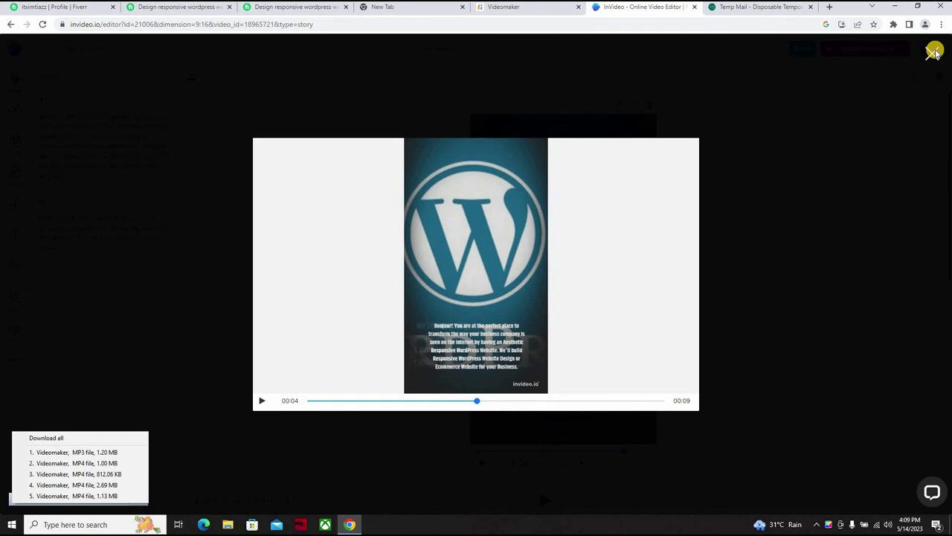
{"action": "key", "text": "Escape"}
Step: Play and stop the Designs.ai web design video preview, then request its download
{"action": "left_click", "coordinate": [521, 67]}
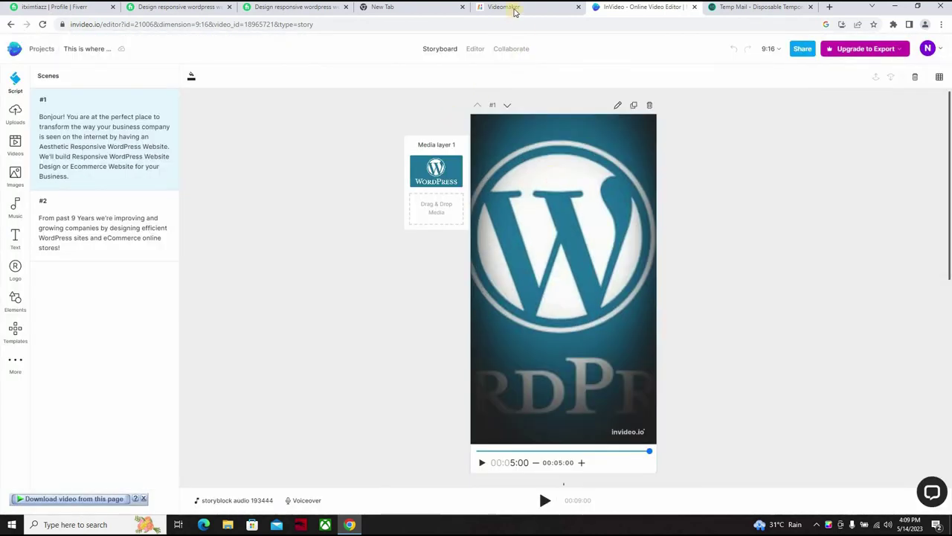
{"action": "left_click", "coordinate": [513, 9]}
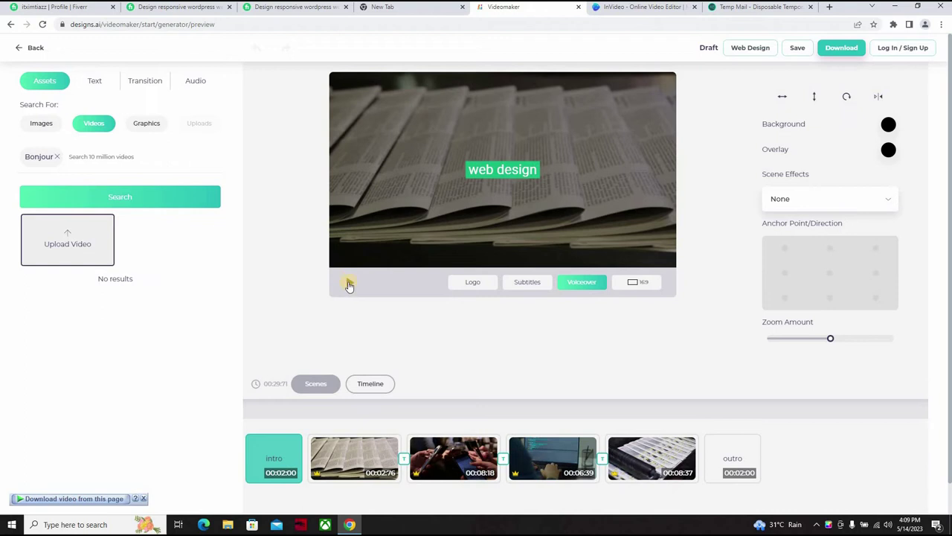
{"action": "left_click", "coordinate": [350, 284]}
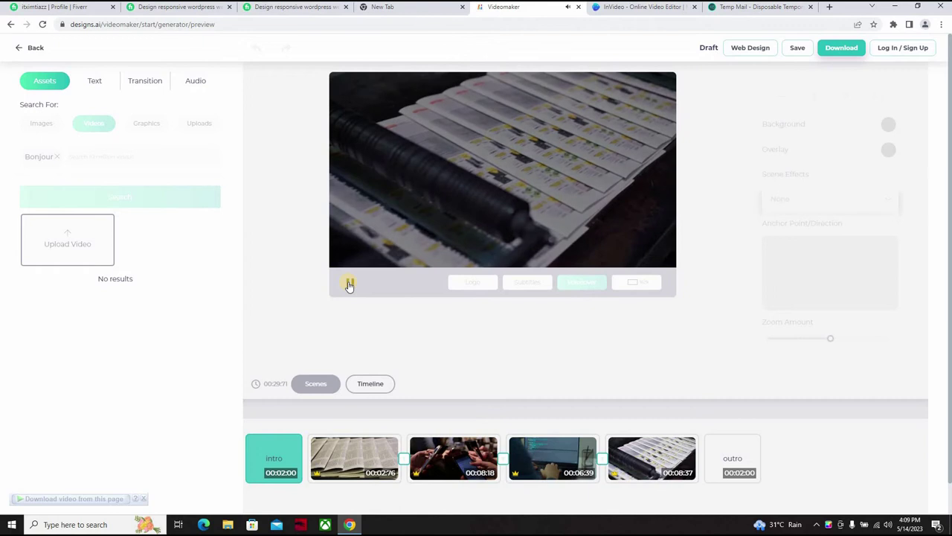
{"action": "left_click", "coordinate": [349, 285]}
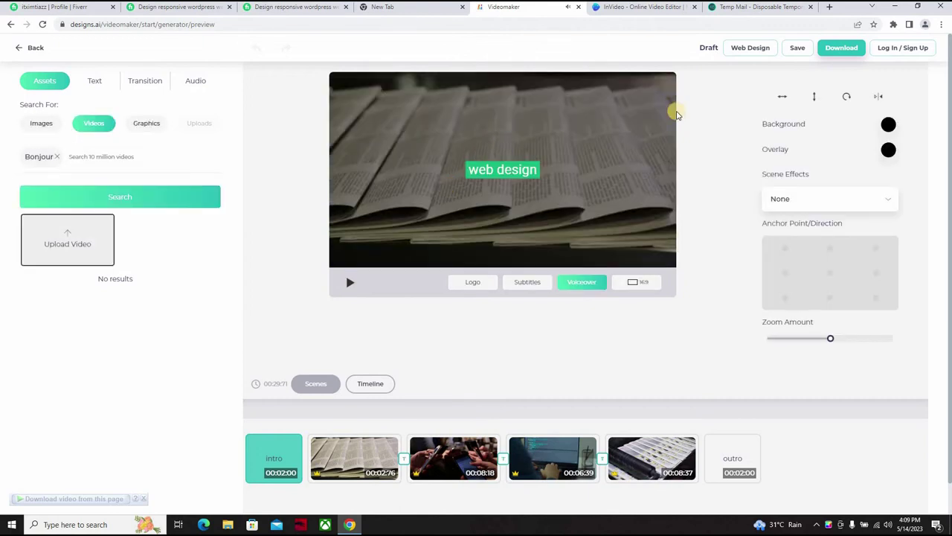
{"action": "left_click", "coordinate": [834, 50]}
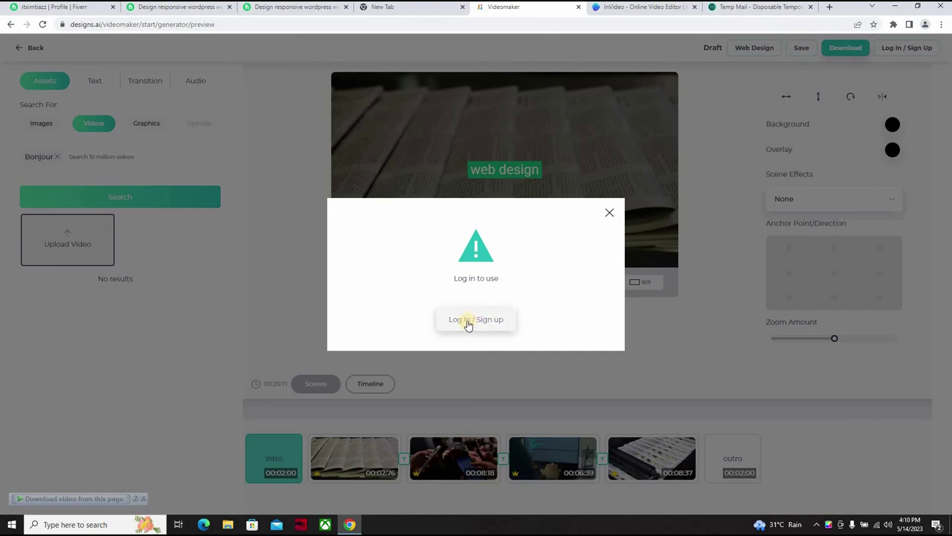
Step: Open the Designs.ai sign-in page and clear the sentence mistakenly pasted into the email field
{"action": "left_click", "coordinate": [468, 325]}
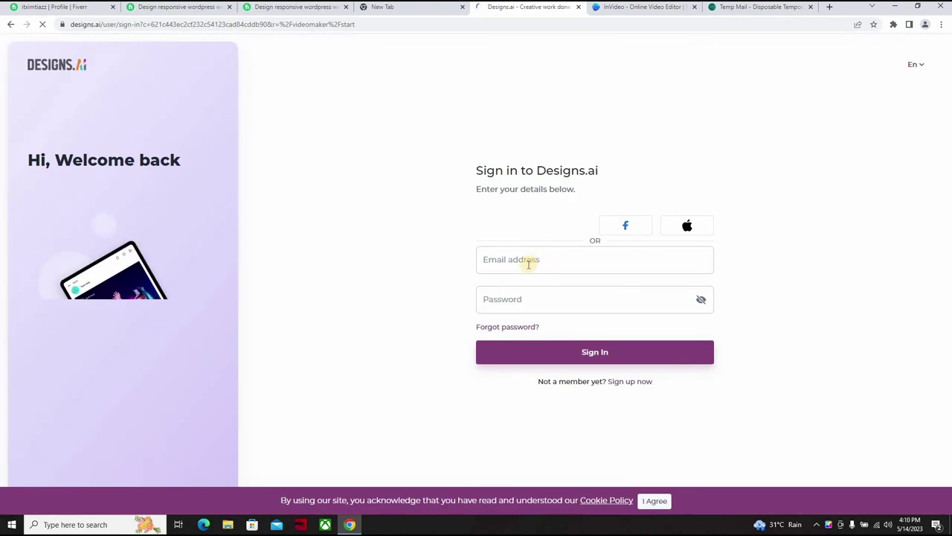
{"action": "left_click", "coordinate": [521, 266]}
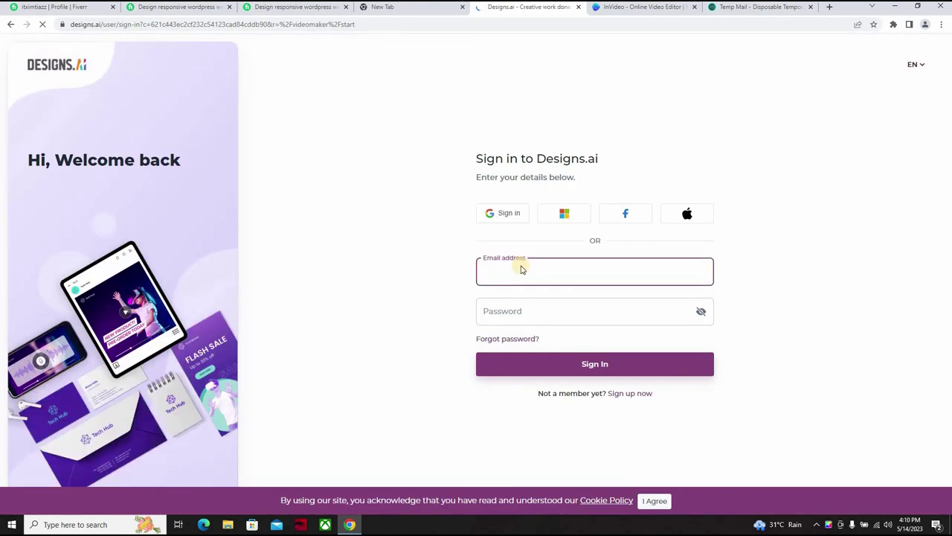
{"action": "key", "text": "ctrl+v"}
{"action": "key", "text": "ctrl+a"}
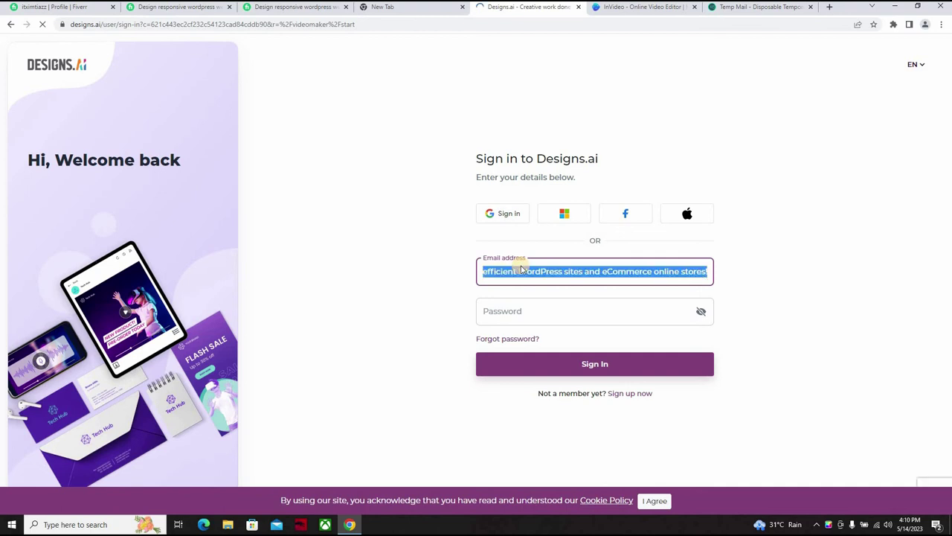
{"action": "key", "text": "BackSpace"}
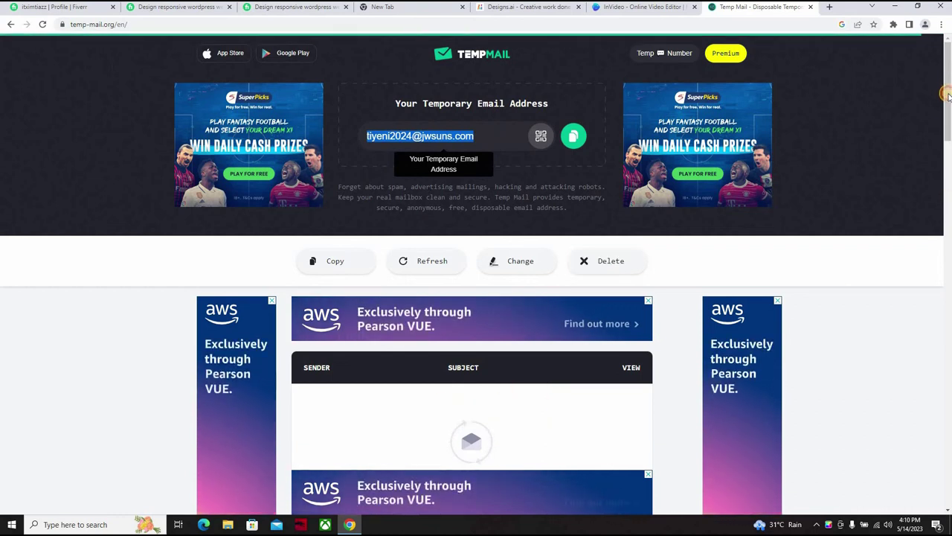
{"action": "left_click_drag", "start_coordinate": [948, 90], "coordinate": [948, 118]}
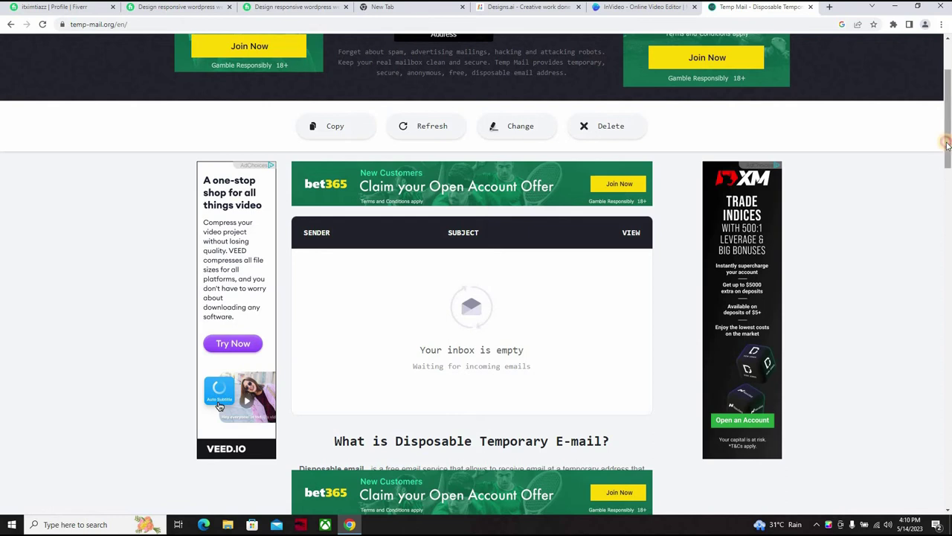
{"action": "scroll", "coordinate": [692, 111], "scroll_direction": "up", "scroll_amount": 2}
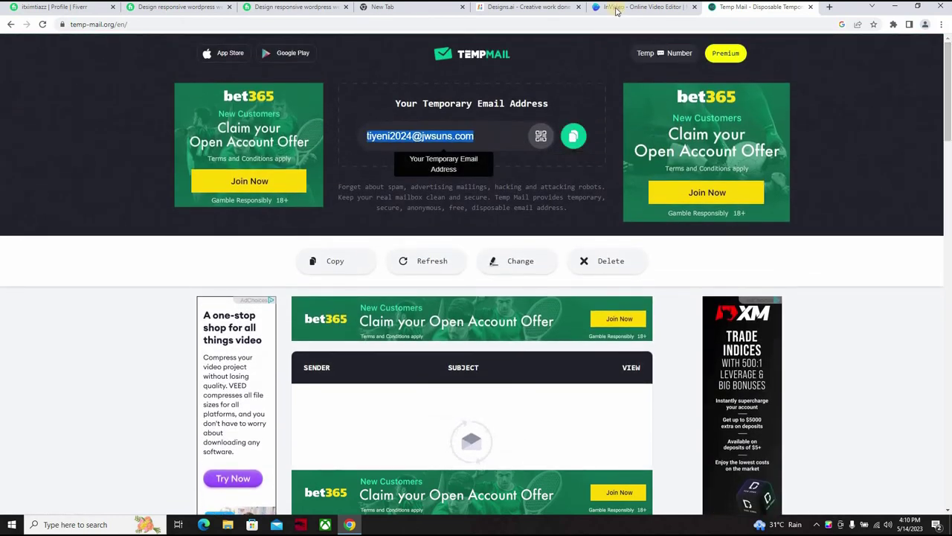
Step: Try signing in to Designs.ai with the pasted temporary email and a password, then clear the rejected password
{"action": "left_click", "coordinate": [541, 9]}
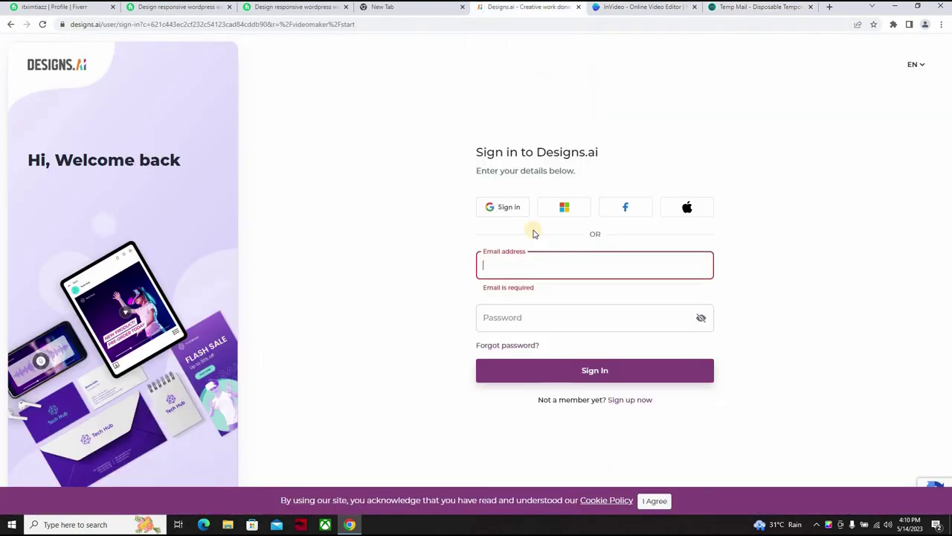
{"action": "key", "text": "ctrl+v"}
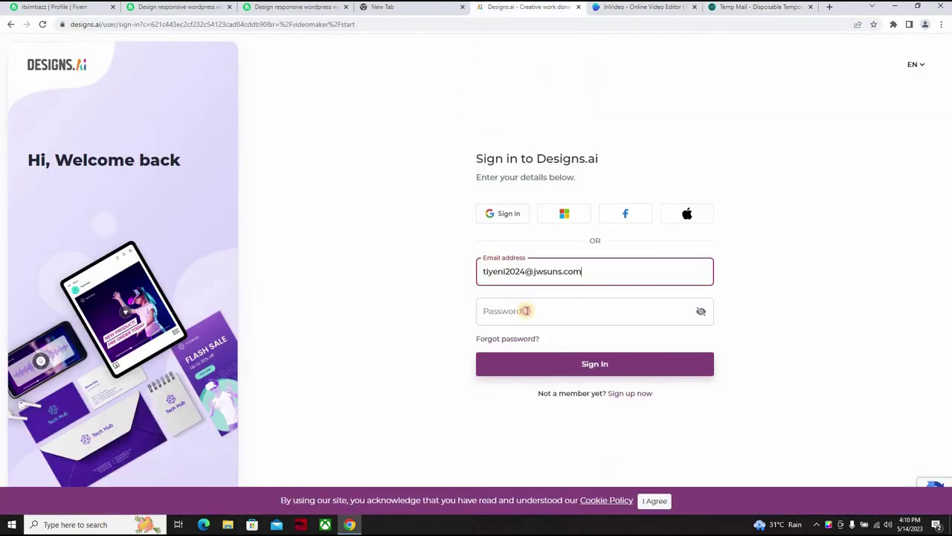
{"action": "left_click", "coordinate": [527, 311]}
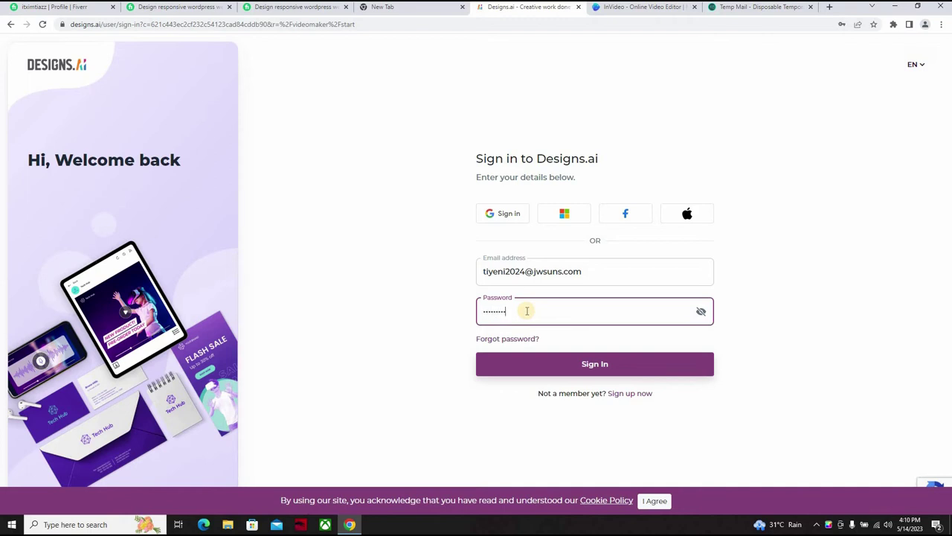
{"action": "left_click", "coordinate": [552, 363]}
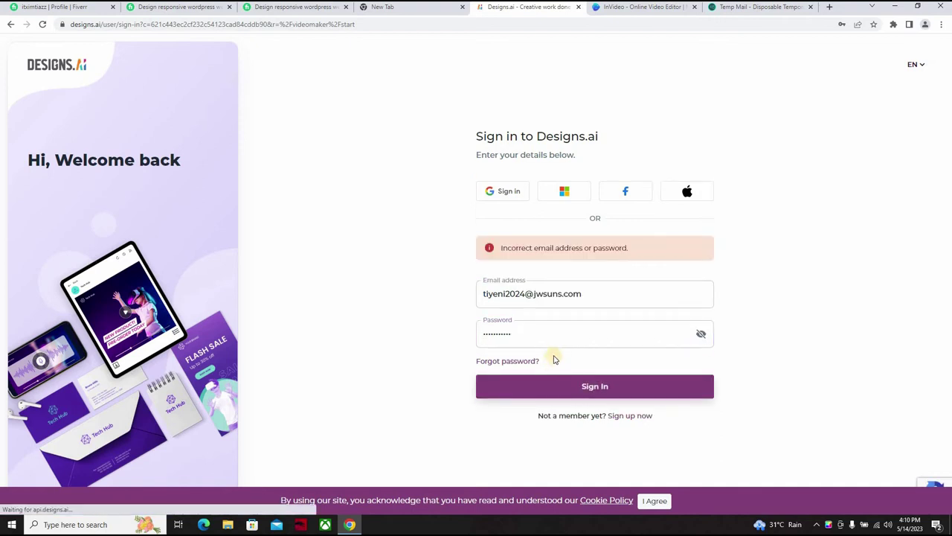
{"action": "left_click", "coordinate": [544, 333]}
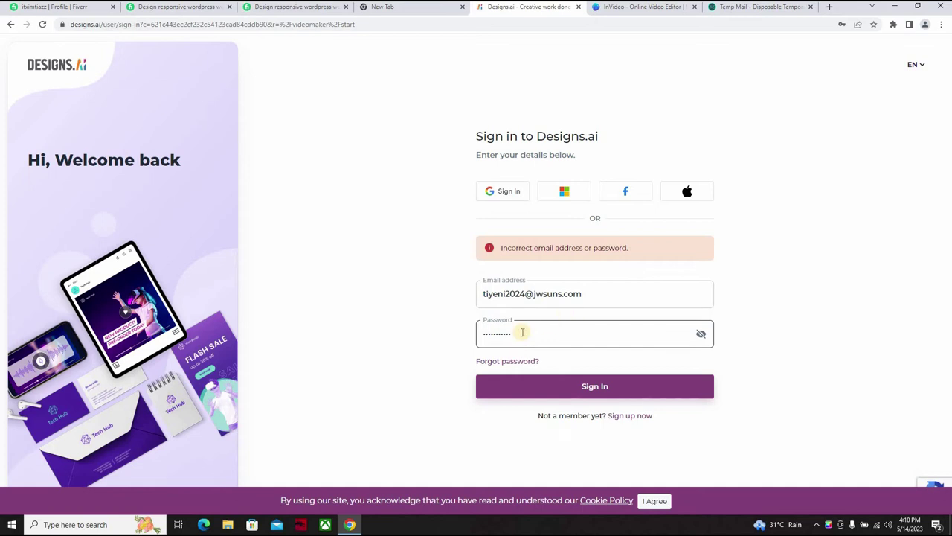
{"action": "left_click", "coordinate": [517, 340]}
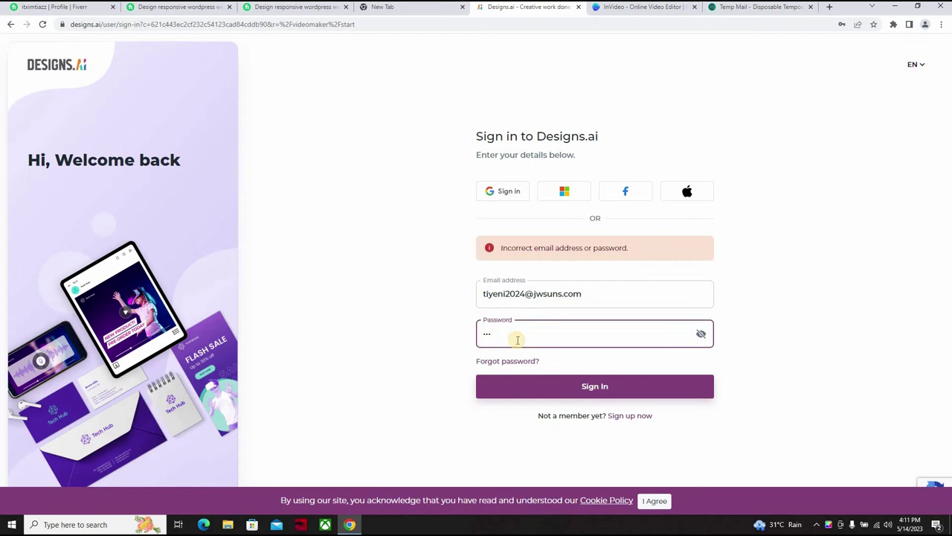
{"action": "key", "text": "BackSpace"}
{"action": "key", "text": "BackSpace"}
{"action": "key", "text": "BackSpace"}
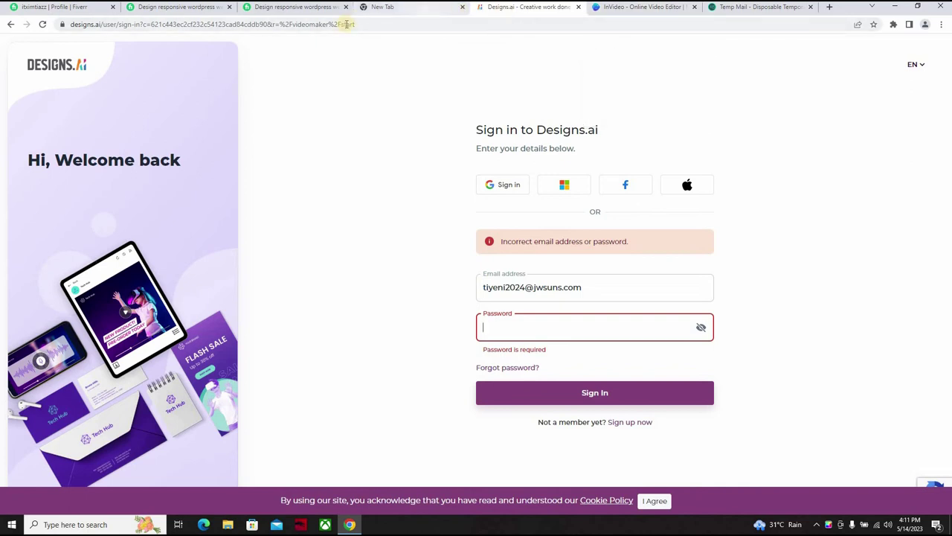
Step: Go back to the Designs.ai Start Making Videos page holding the hand-sanitizer script
{"action": "left_click", "coordinate": [10, 27]}
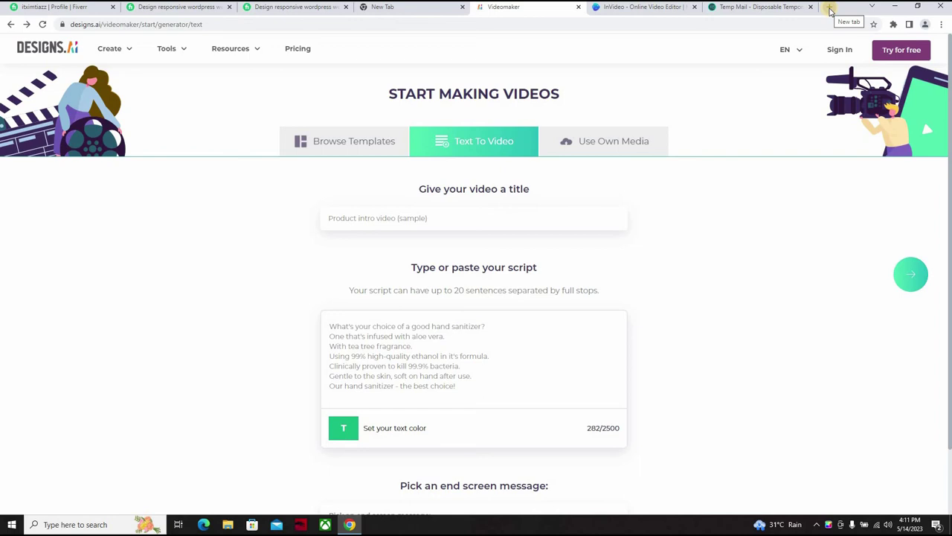
Step: In a new tab, search Google for 'vimeo' using the autocomplete suggestion
{"action": "left_click", "coordinate": [830, 8]}
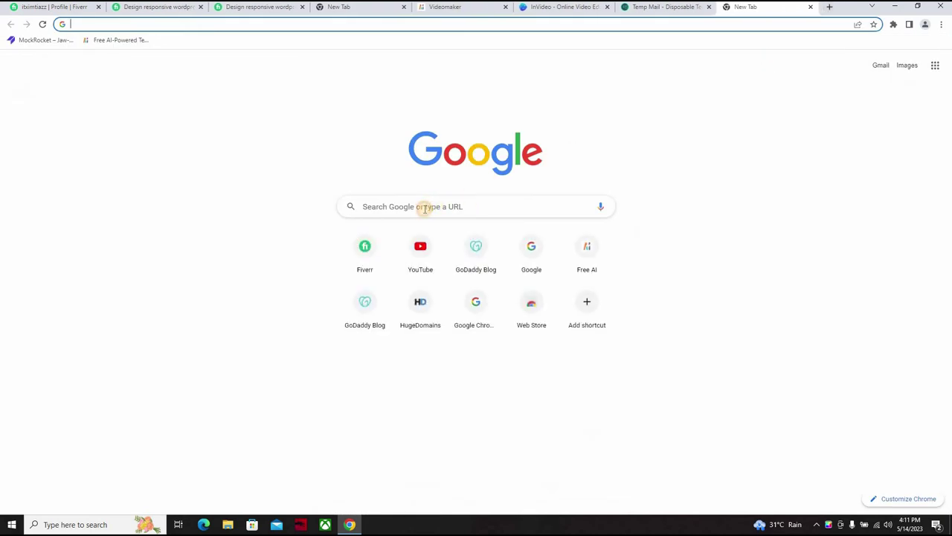
{"action": "left_click", "coordinate": [425, 208]}
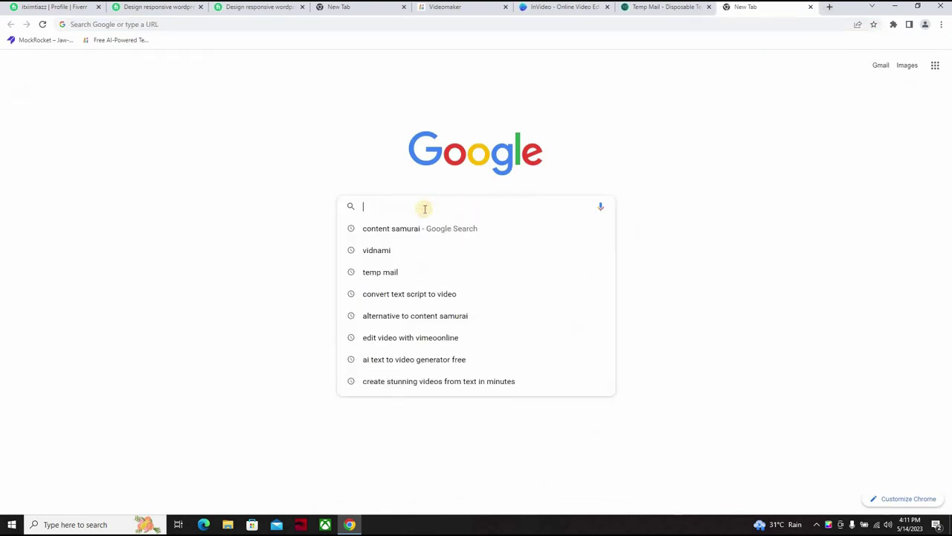
{"action": "type", "text": "v"}
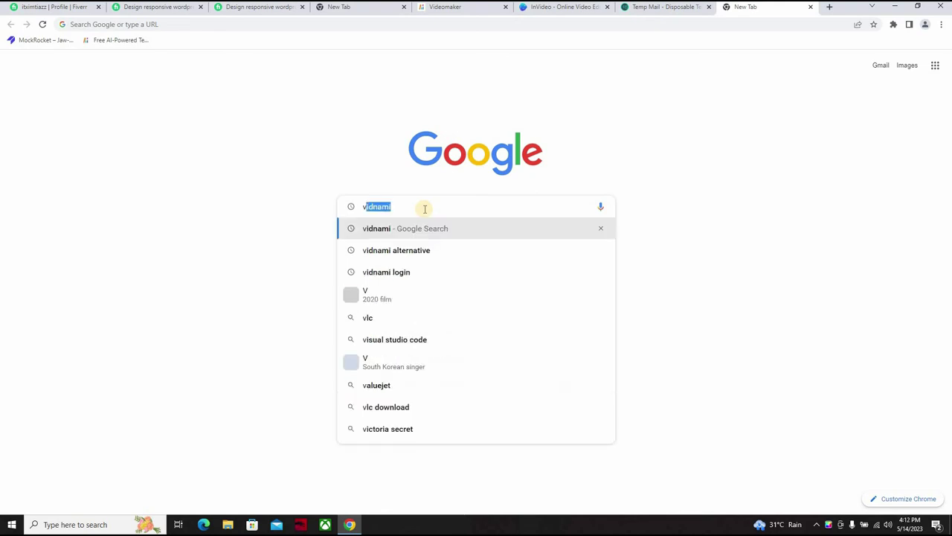
{"action": "key", "text": "BackSpace"}
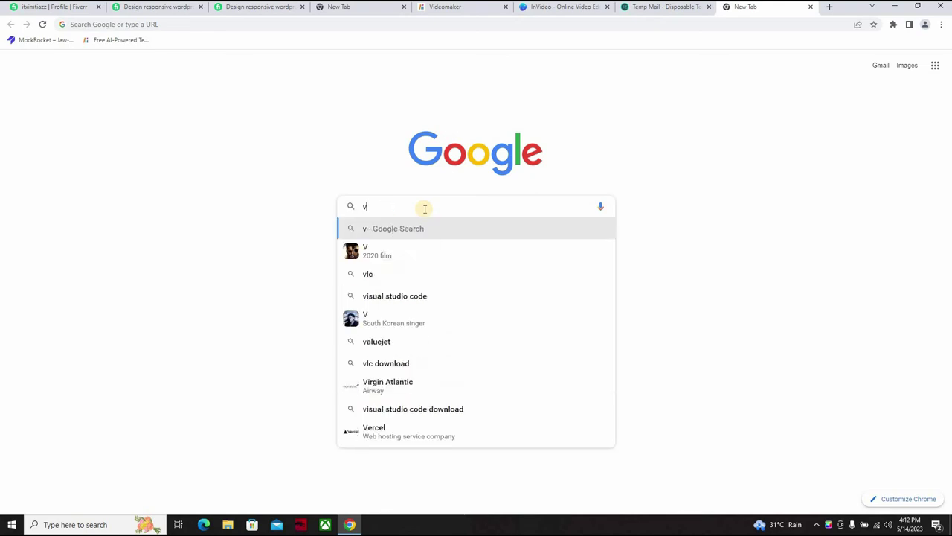
{"action": "type", "text": "im"}
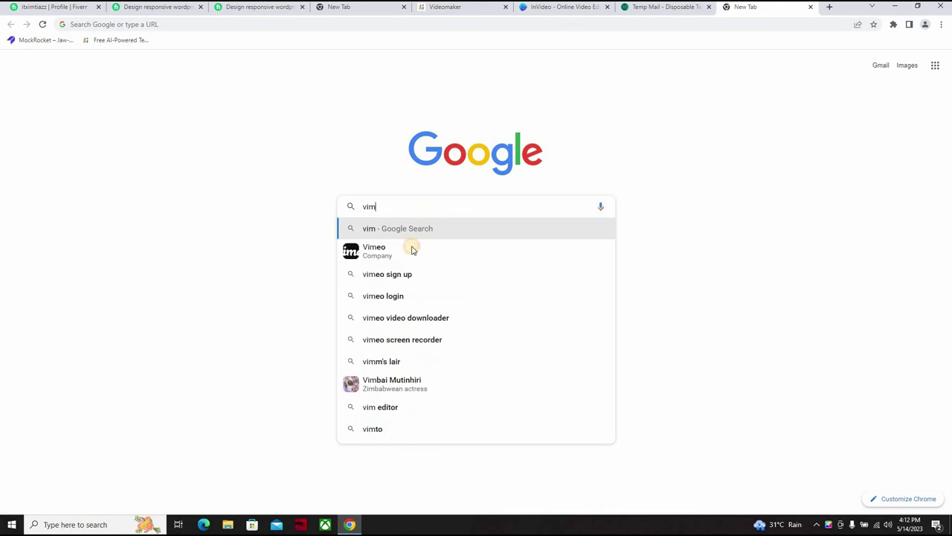
{"action": "left_click", "coordinate": [411, 250]}
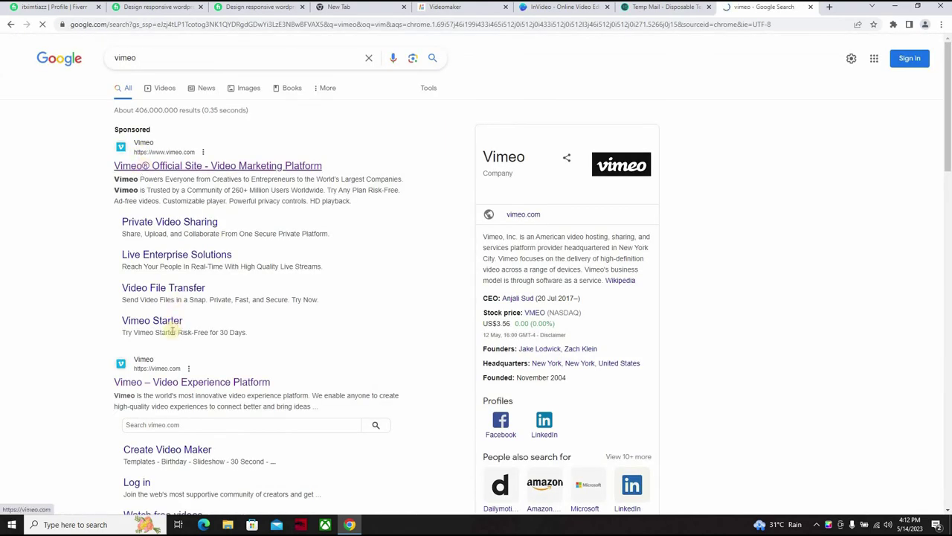
Step: Go to the Vimeo site and open the Create template gallery from the new-video menu
{"action": "left_click", "coordinate": [155, 384]}
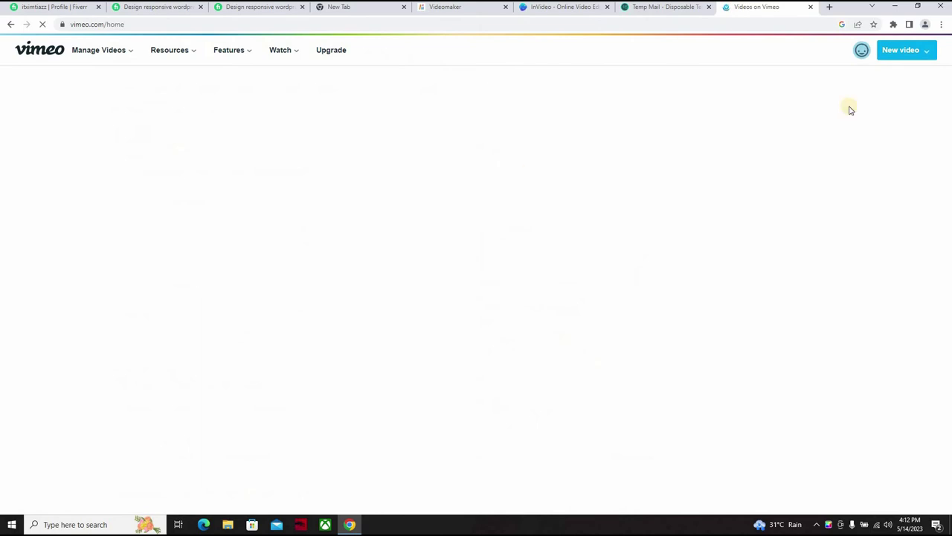
{"action": "left_click", "coordinate": [900, 51]}
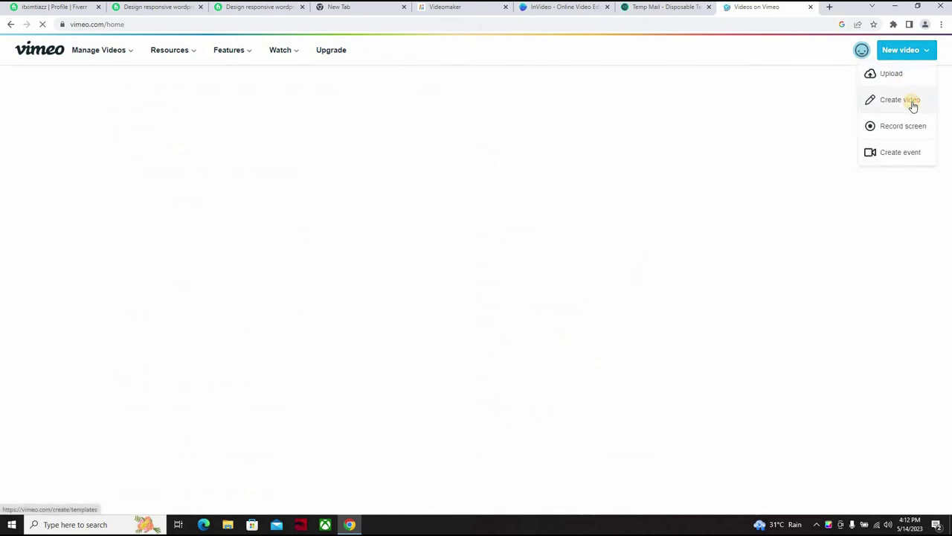
{"action": "left_click", "coordinate": [913, 106]}
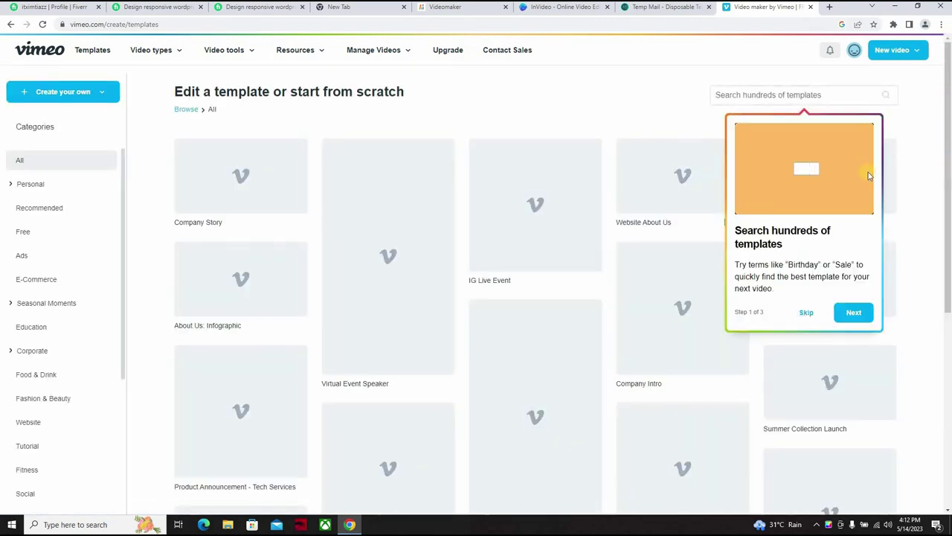
Step: Dismiss the template search tip and check the account menu
{"action": "left_click", "coordinate": [810, 312]}
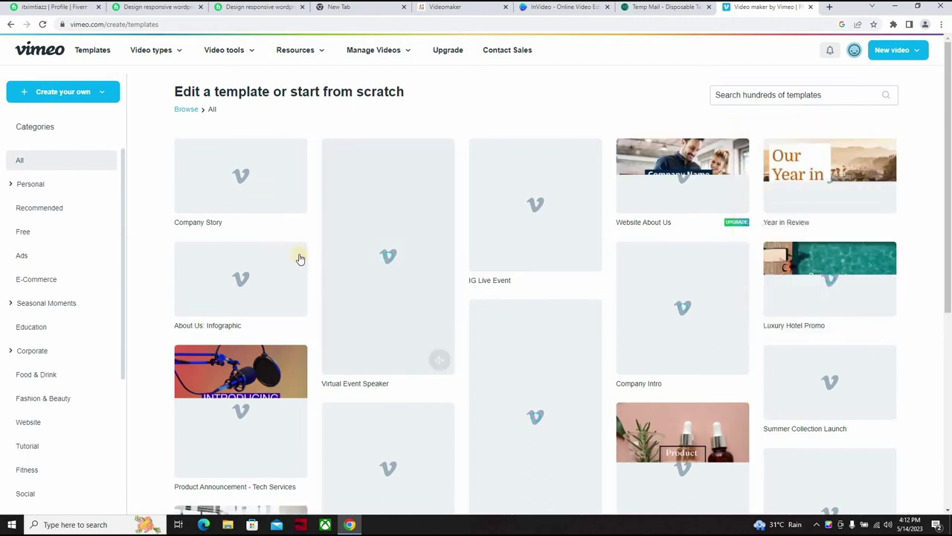
{"action": "left_click", "coordinate": [854, 49]}
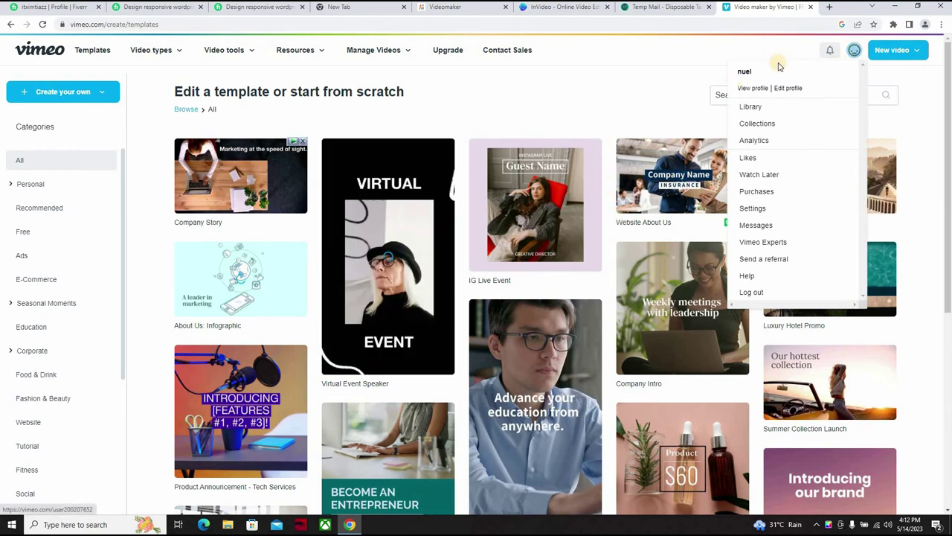
{"action": "left_click", "coordinate": [854, 50]}
{"action": "left_click", "coordinate": [854, 50]}
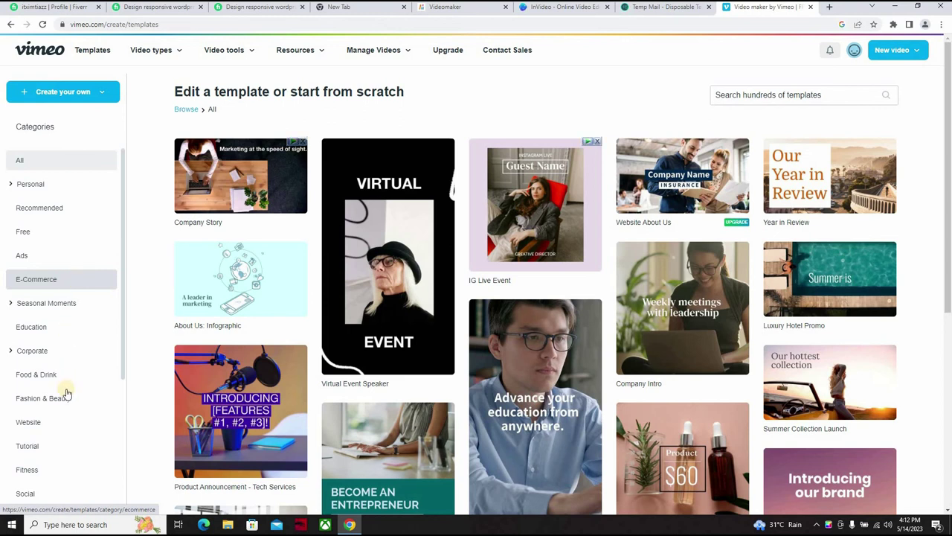
Step: Browse the Website, Fitness and Education templates, then choose Create your own > Get a quick video
{"action": "left_click", "coordinate": [56, 421]}
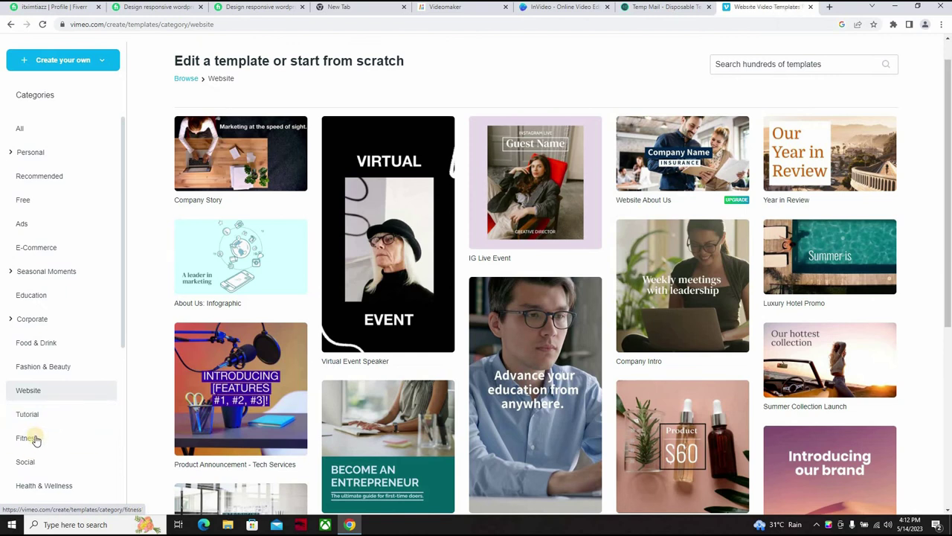
{"action": "left_click", "coordinate": [36, 439]}
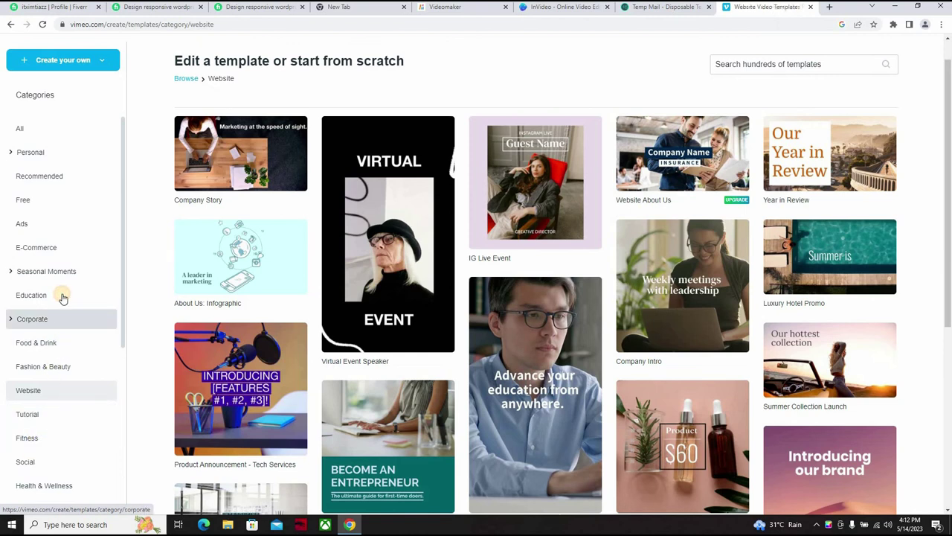
{"action": "left_click", "coordinate": [32, 295]}
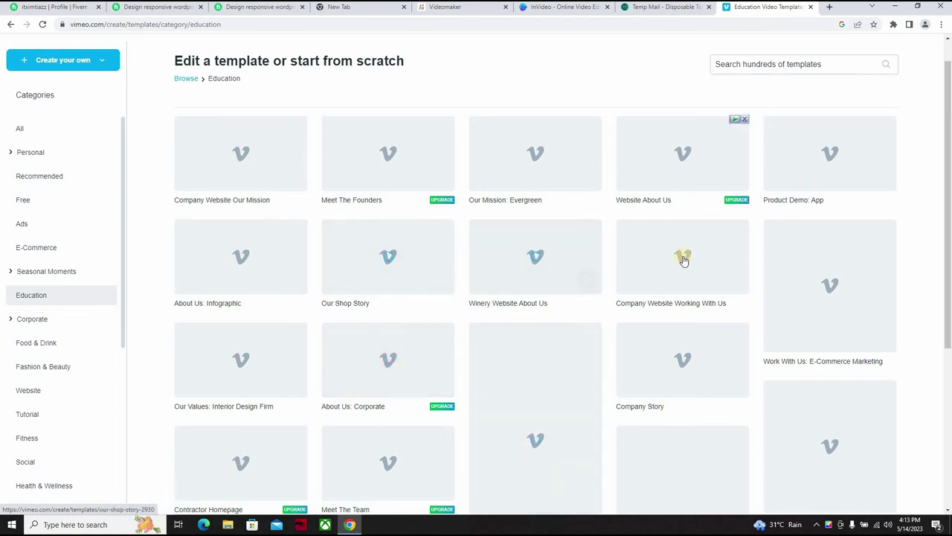
{"action": "left_click", "coordinate": [81, 66]}
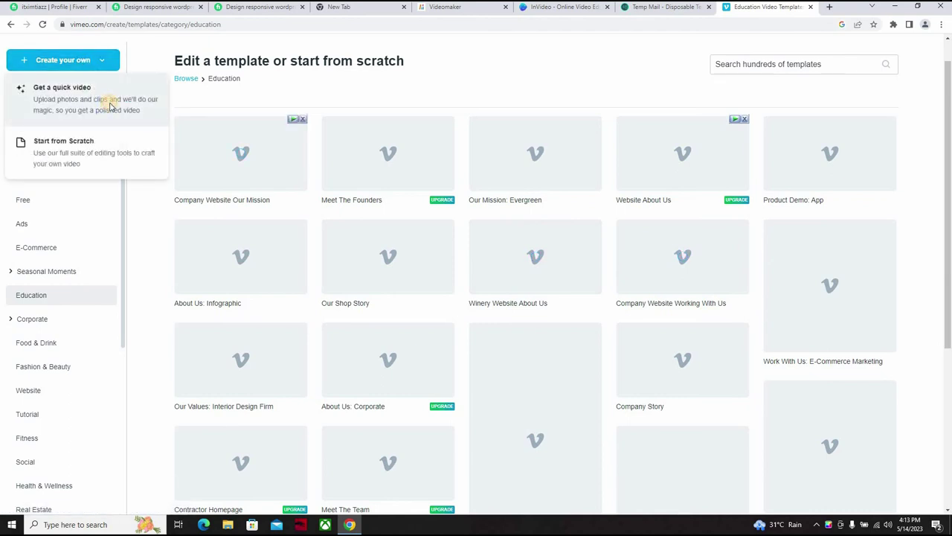
{"action": "left_click", "coordinate": [109, 106]}
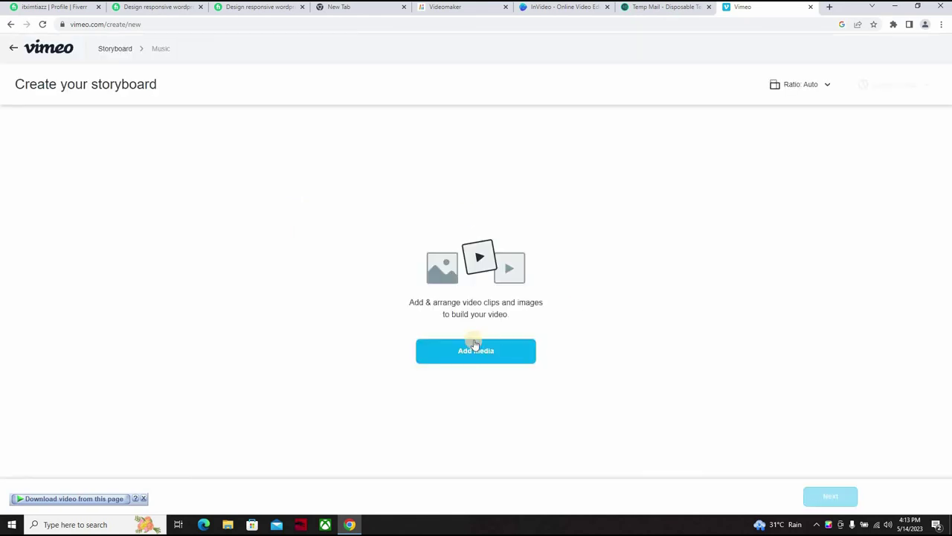
Step: Add the first Events stock clip, a speaker on stage (0:28), to the storyboard
{"action": "left_click", "coordinate": [473, 358]}
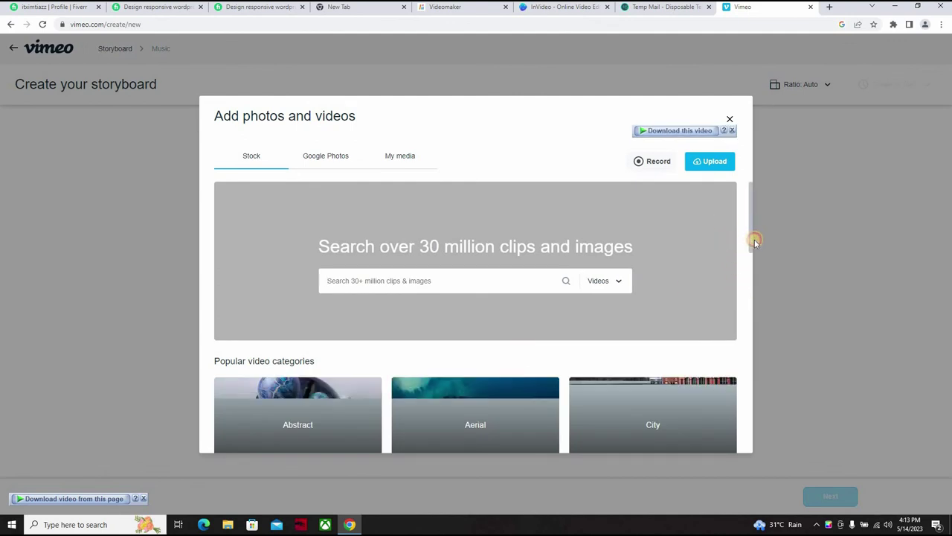
{"action": "scroll", "coordinate": [749, 314], "scroll_direction": "down", "scroll_amount": 2}
{"action": "scroll", "coordinate": [749, 314], "scroll_direction": "down", "scroll_amount": 4}
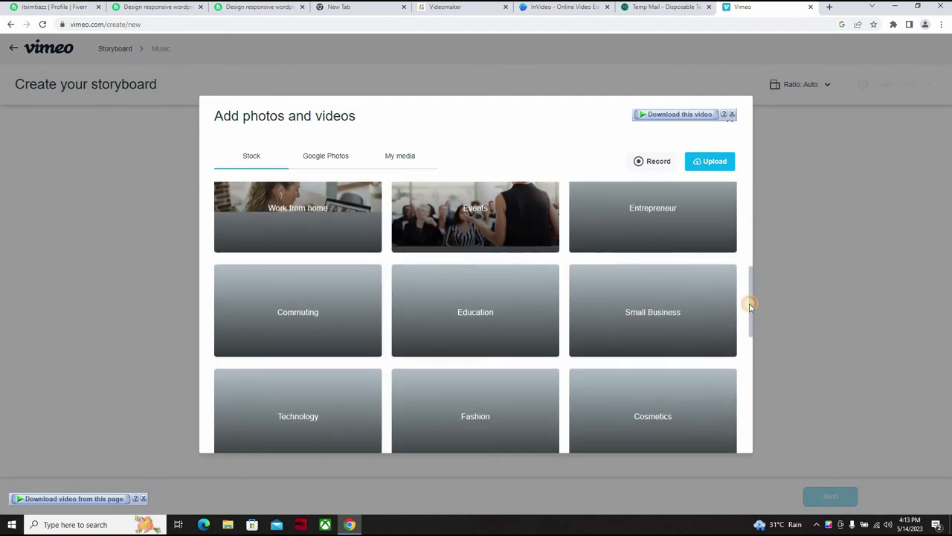
{"action": "scroll", "coordinate": [746, 312], "scroll_direction": "down", "scroll_amount": 1}
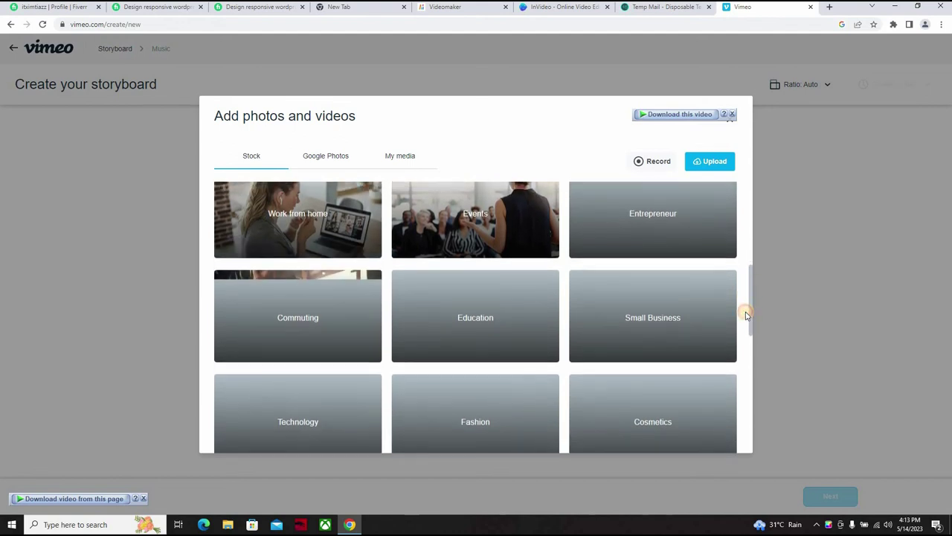
{"action": "scroll", "coordinate": [731, 219], "scroll_direction": "up", "scroll_amount": 2}
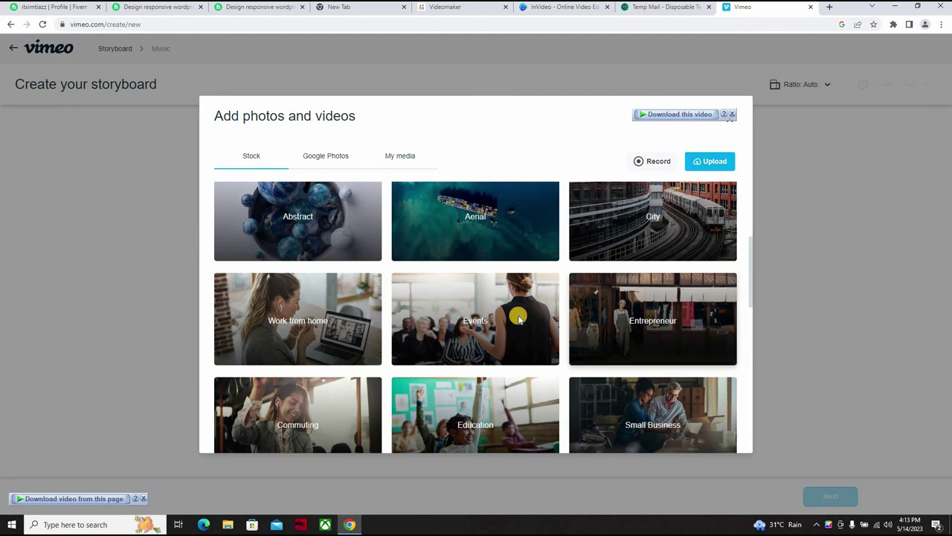
{"action": "left_click", "coordinate": [517, 319]}
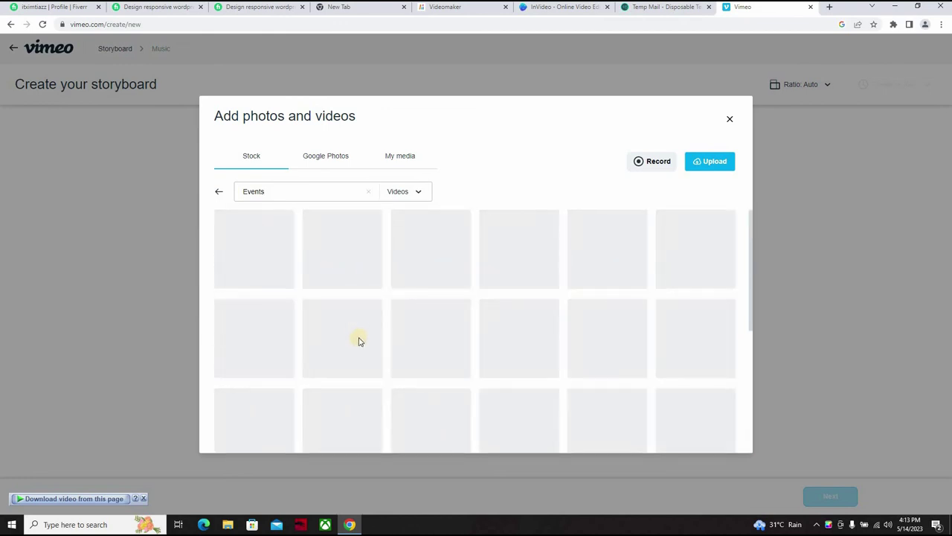
{"action": "mouse_move", "coordinate": [359, 341]}
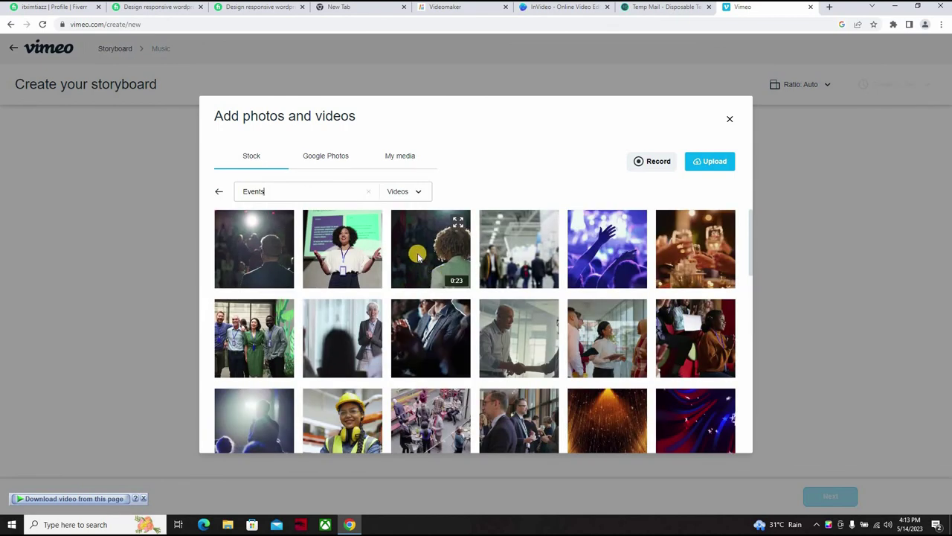
{"action": "left_click", "coordinate": [418, 257]}
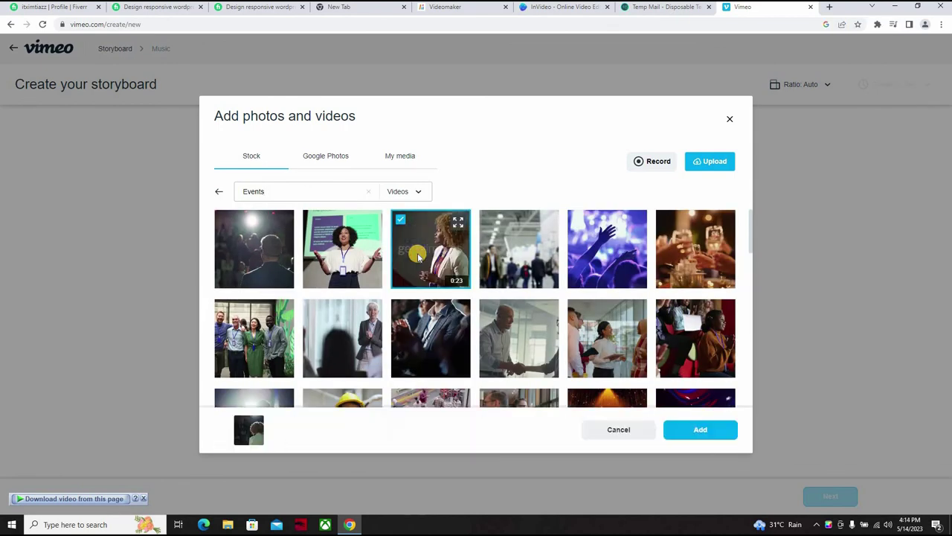
{"action": "left_click", "coordinate": [418, 256]}
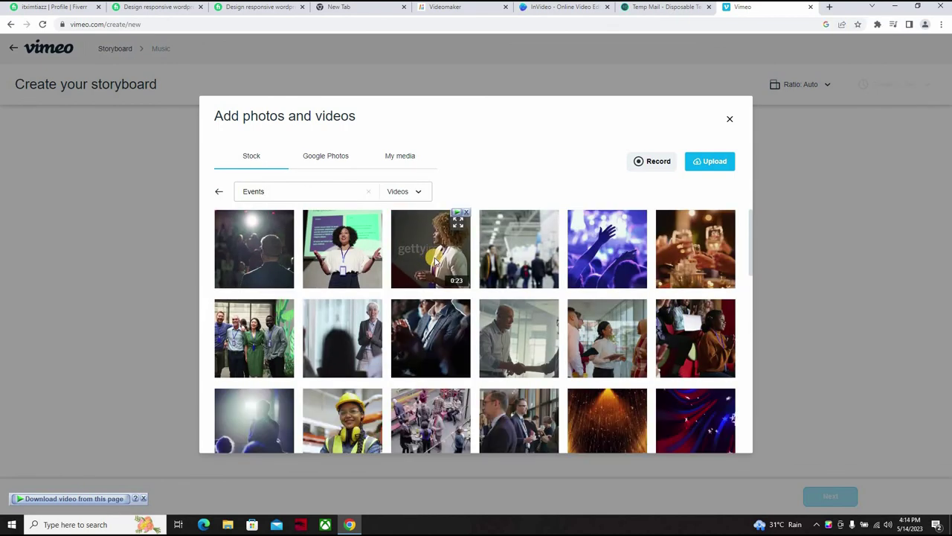
{"action": "left_click", "coordinate": [249, 255]}
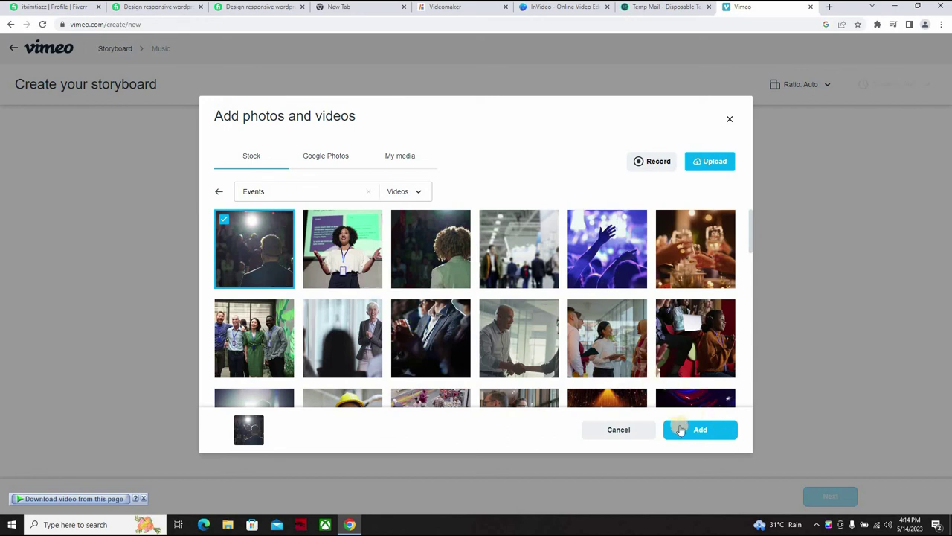
{"action": "left_click", "coordinate": [680, 429]}
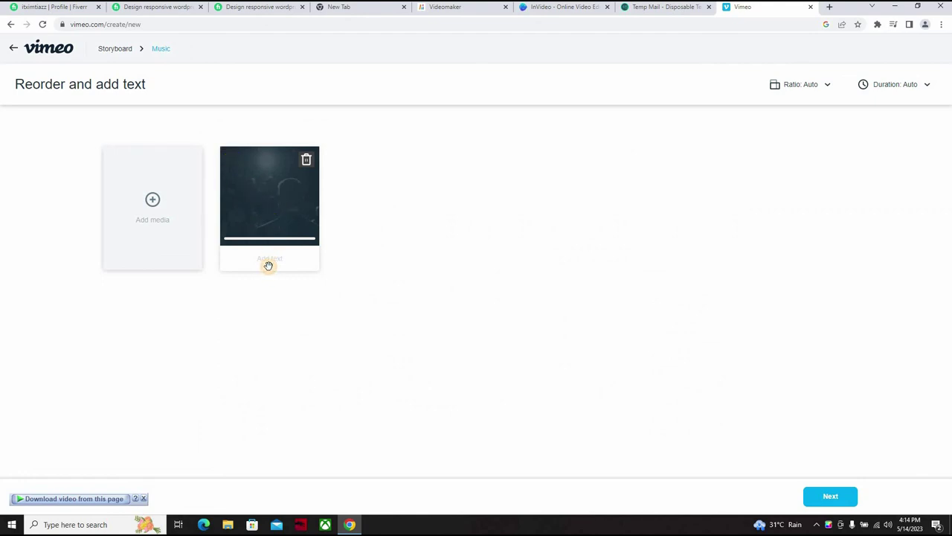
Step: Continue through the reorder and music steps to render the Untitled video
{"action": "left_click", "coordinate": [818, 497]}
{"action": "left_click", "coordinate": [820, 499]}
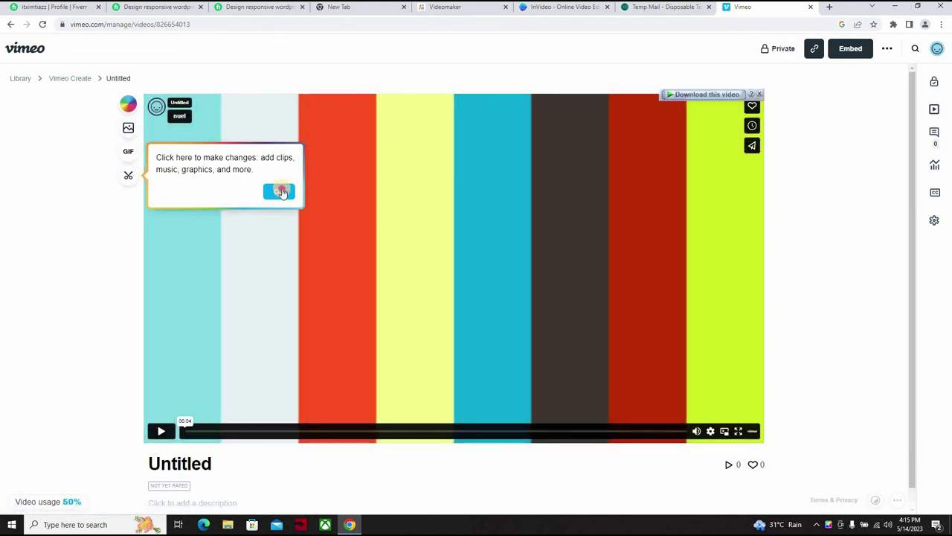
Step: Dismiss the tip and preview the Untitled video, pausing on the stage-speaker frame
{"action": "left_click", "coordinate": [281, 192]}
{"action": "left_click", "coordinate": [158, 434]}
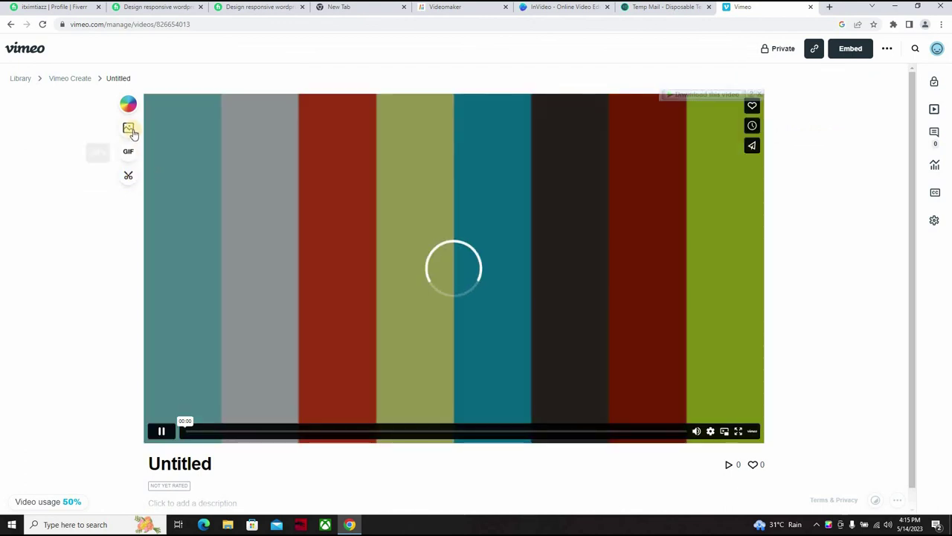
{"action": "left_click", "coordinate": [161, 432]}
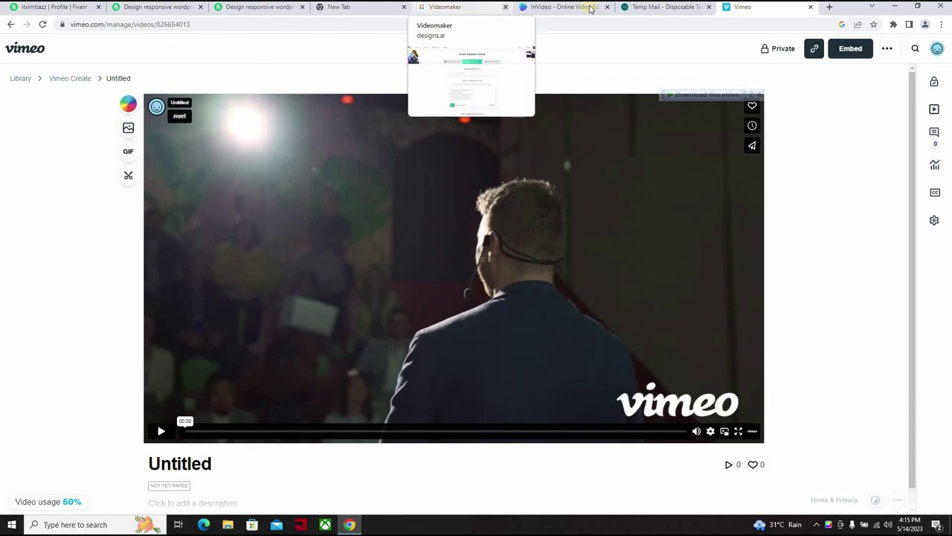
Step: Return to the Designs.ai Videomaker tab and look over the Browse Templates and Upload Own Media tabs
{"action": "left_click", "coordinate": [449, 11]}
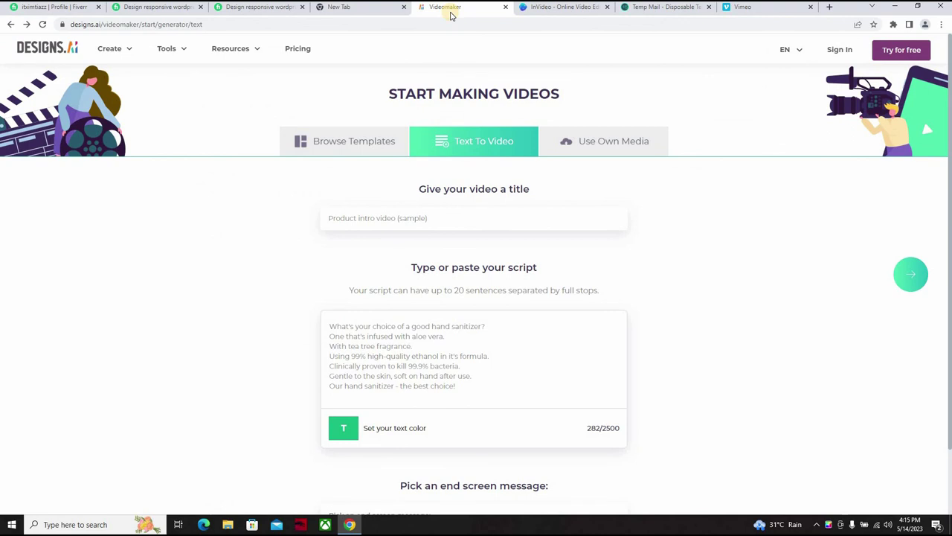
{"action": "left_click", "coordinate": [371, 143]}
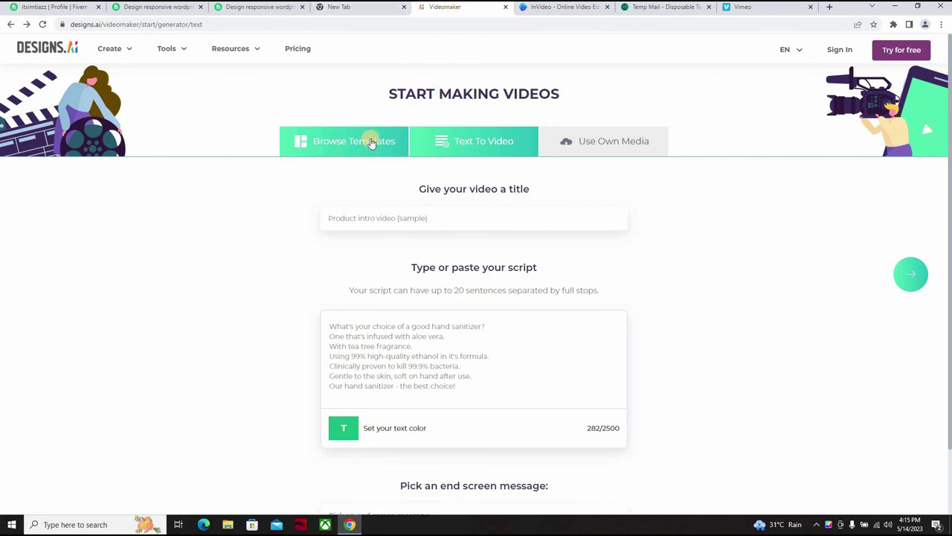
{"action": "left_click", "coordinate": [590, 144]}
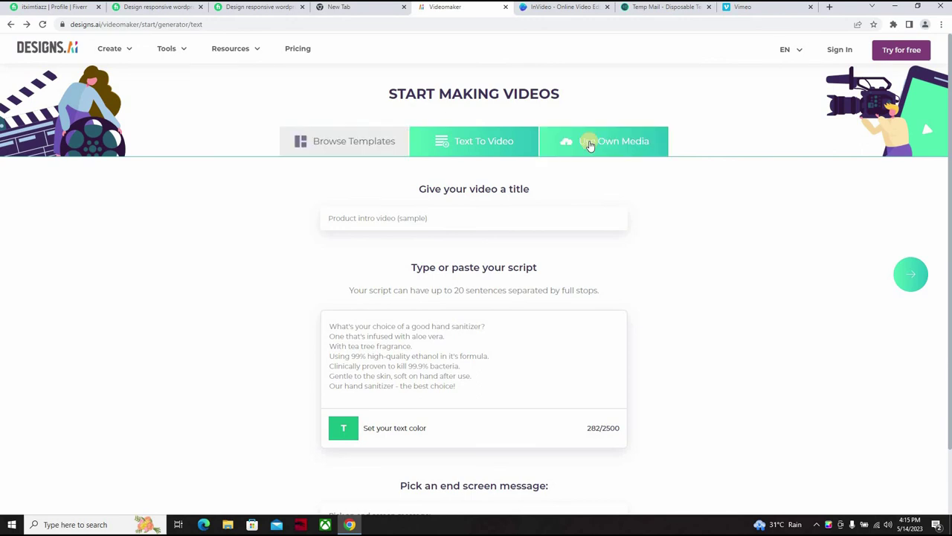